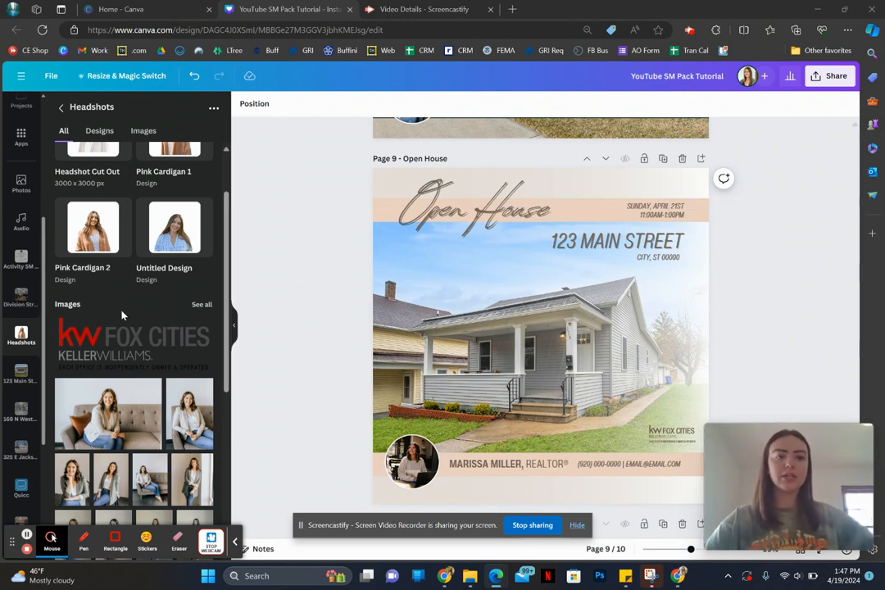
Step: Replace the Open House page's house photo with the angled exterior shot of the blue house from its listing photo folder
scroll(7, 377, "down", 1)
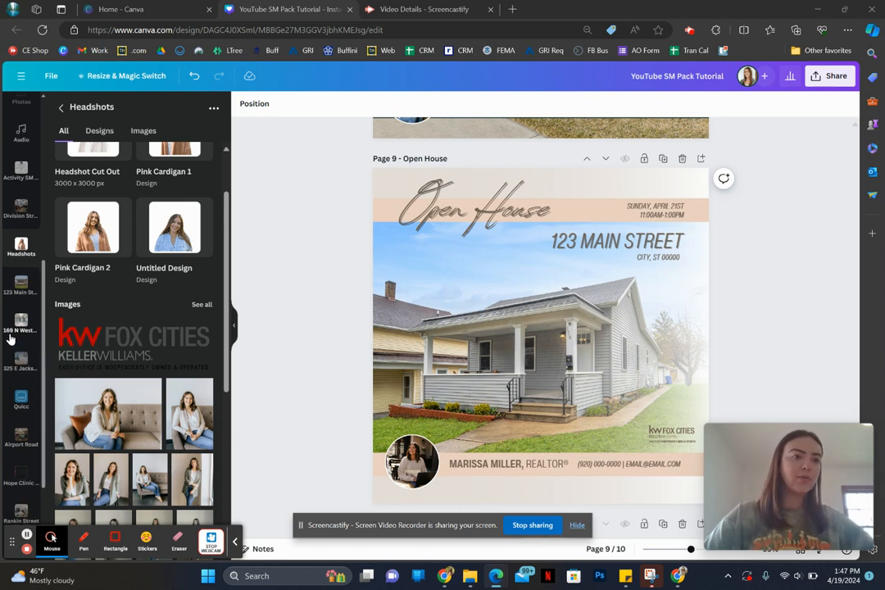
left_click(20, 323)
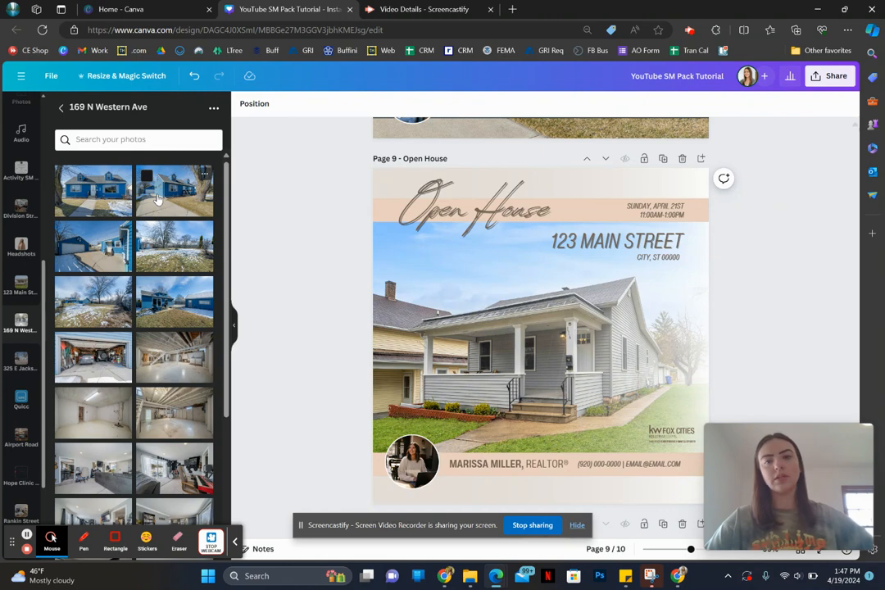
left_click_drag(159, 199, 419, 379)
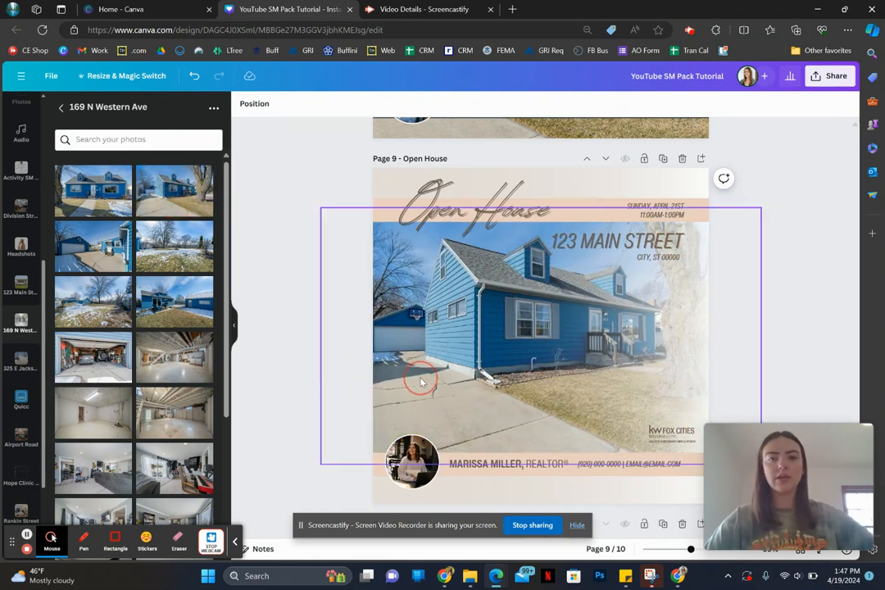
Step: Enlarge the blue house photo inside its crop frame and shift it slightly down so the house fills the frame
double_click(420, 379)
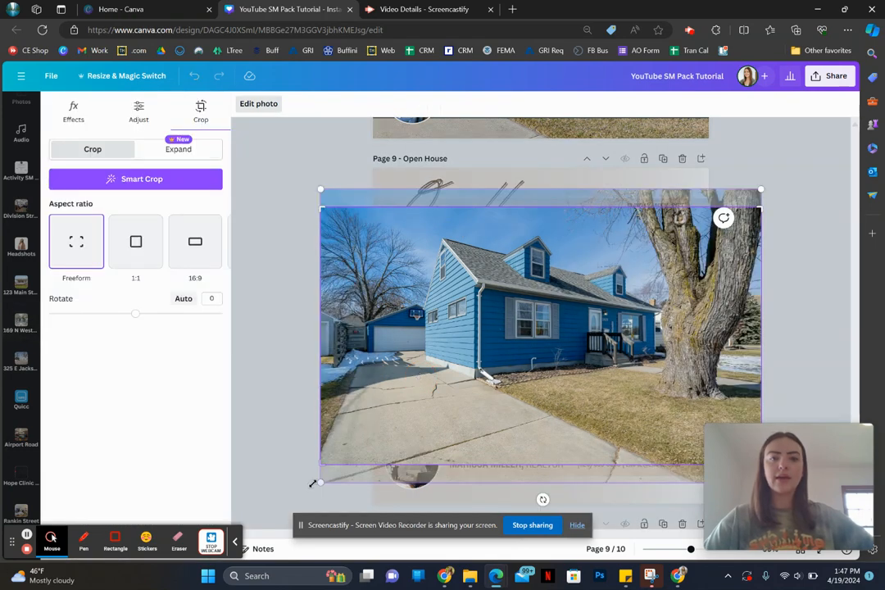
left_click_drag(320, 483, 228, 541)
left_click_drag(443, 356, 443, 371)
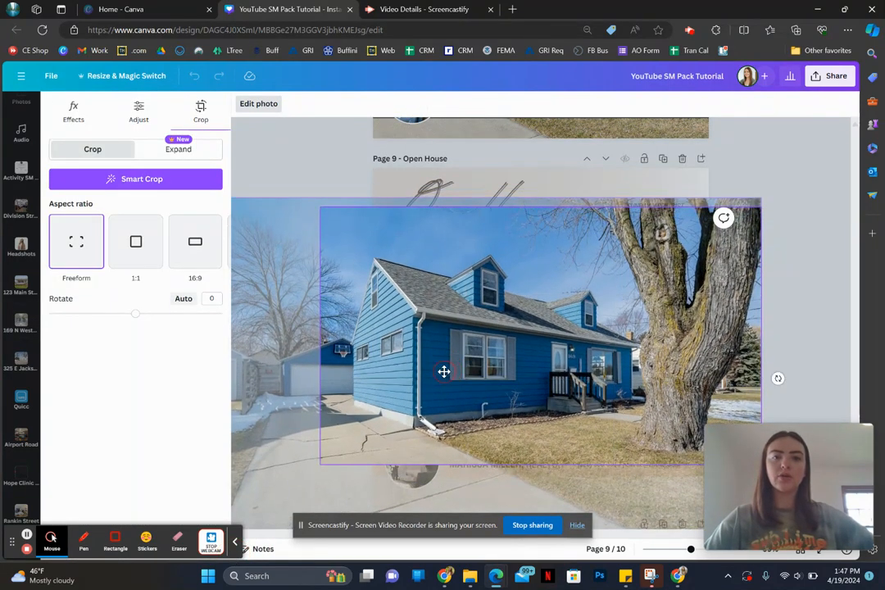
left_click(308, 158)
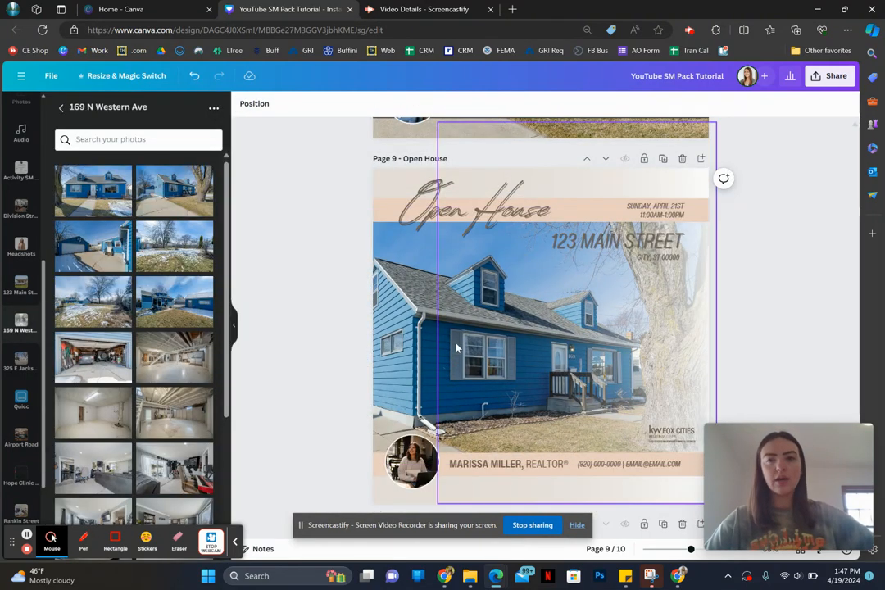
left_click(323, 235)
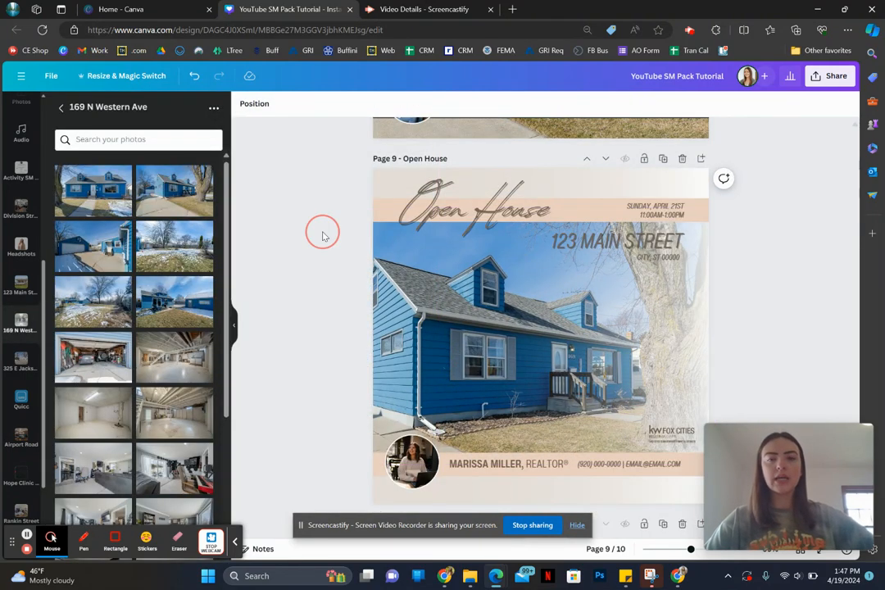
Step: Recolor the "Open House" heading to the dark navy document color #283842
left_click(435, 219)
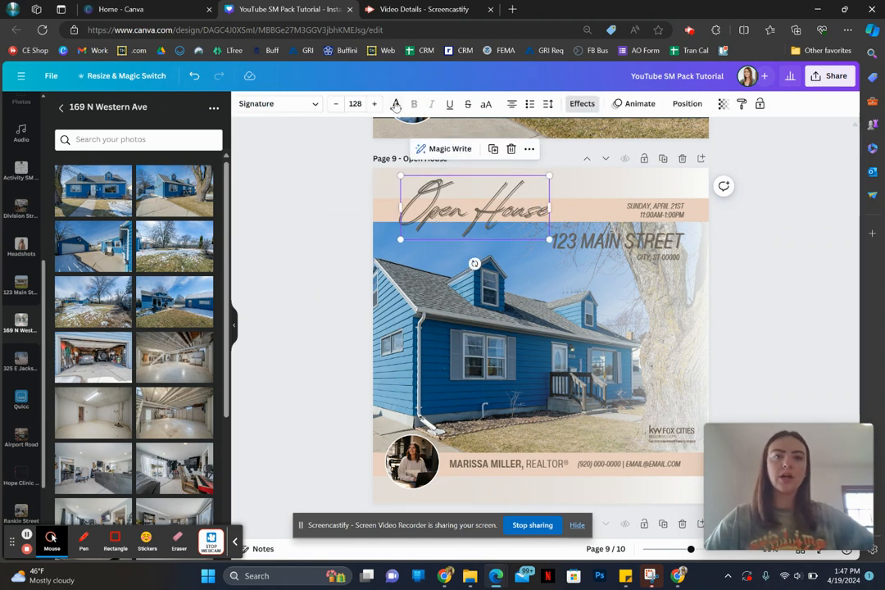
left_click(396, 103)
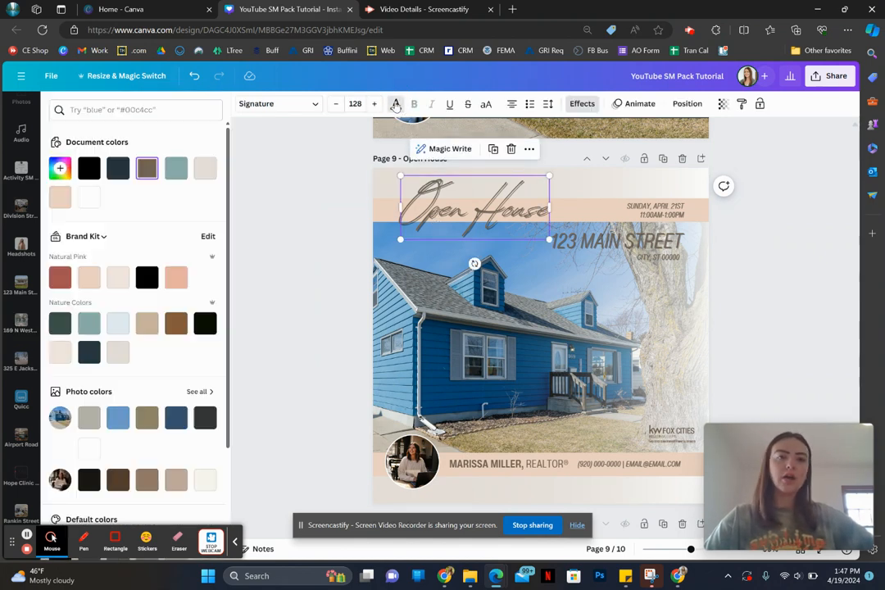
left_click(117, 168)
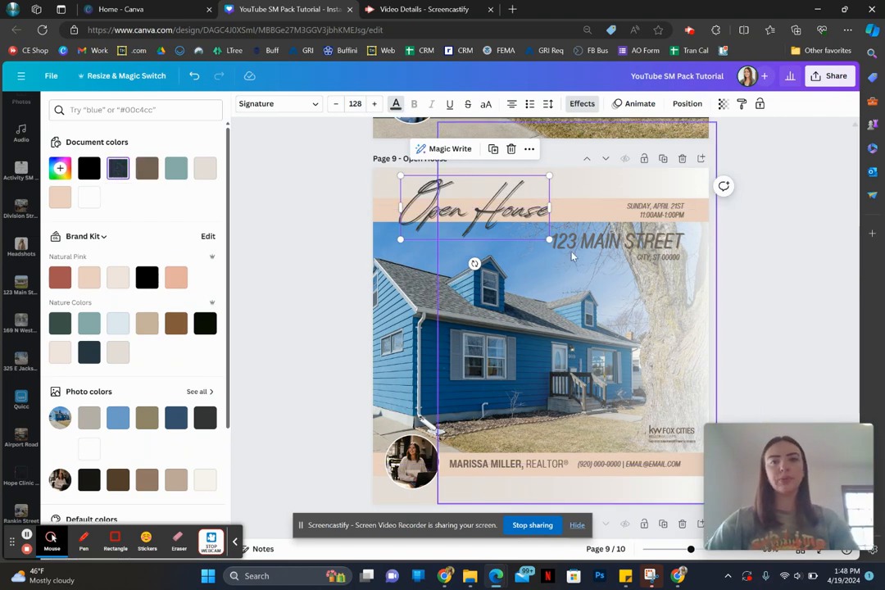
Step: Recolor the street address, city line, date and time, contact details and agent name together to dark navy #283842
left_click(633, 244)
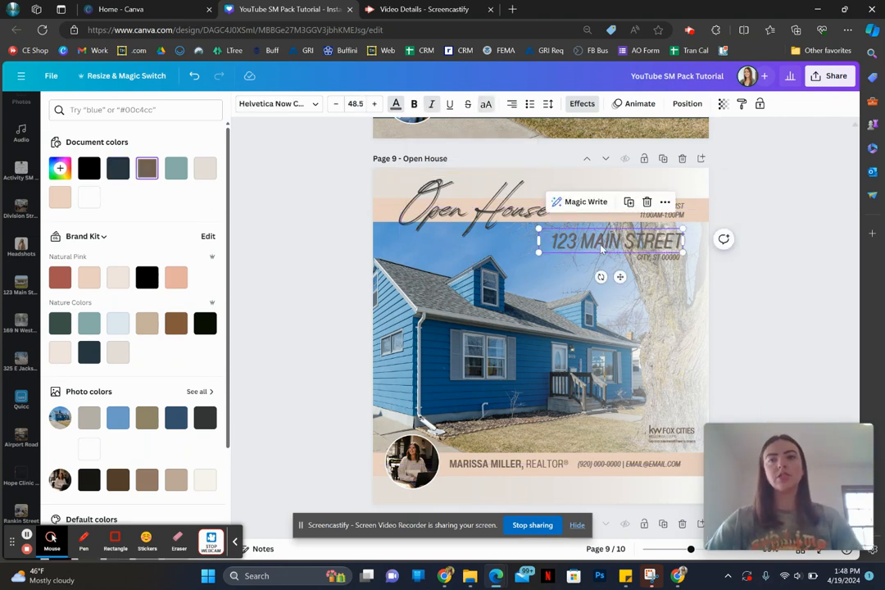
left_click(655, 262, "shift")
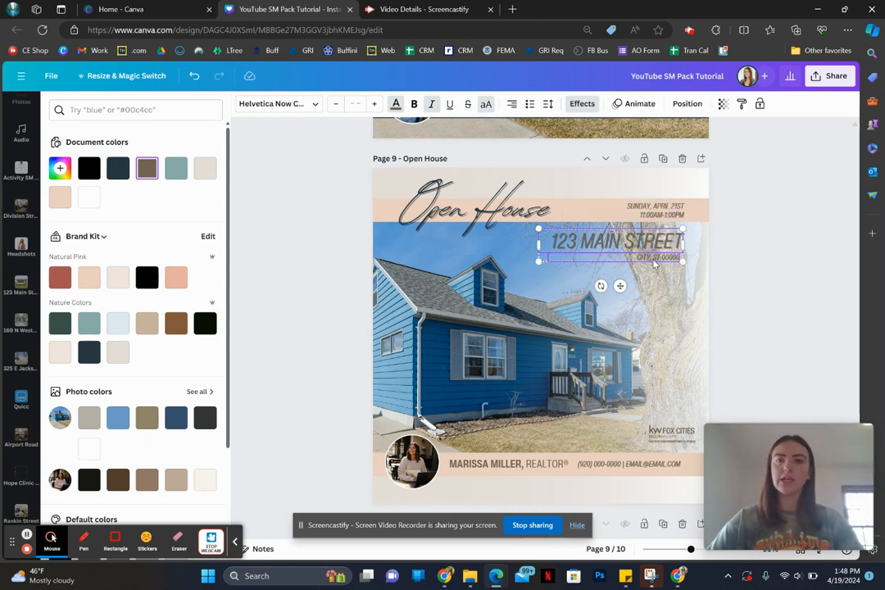
left_click(663, 215, "shift")
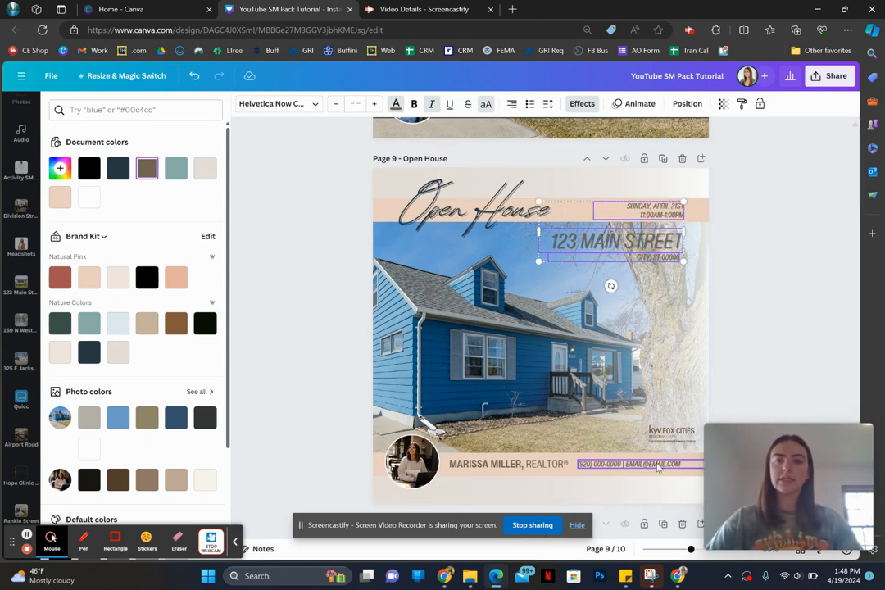
left_click(630, 465, "shift")
left_click(525, 465, "shift")
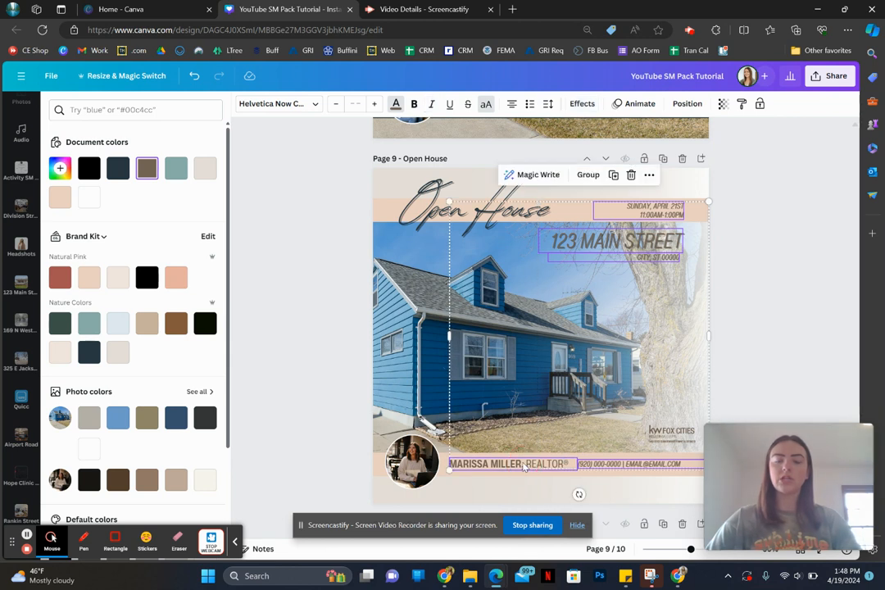
left_click(238, 543)
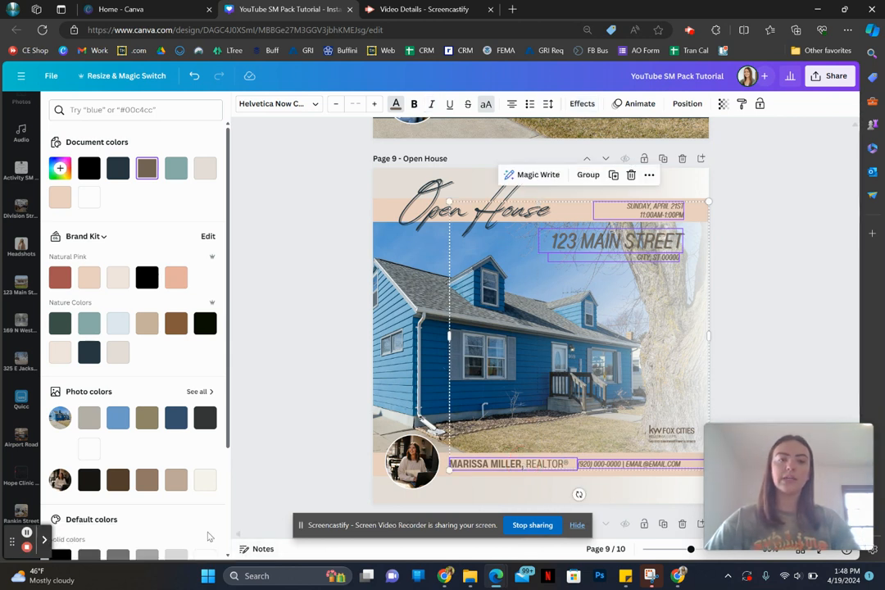
left_click(117, 168)
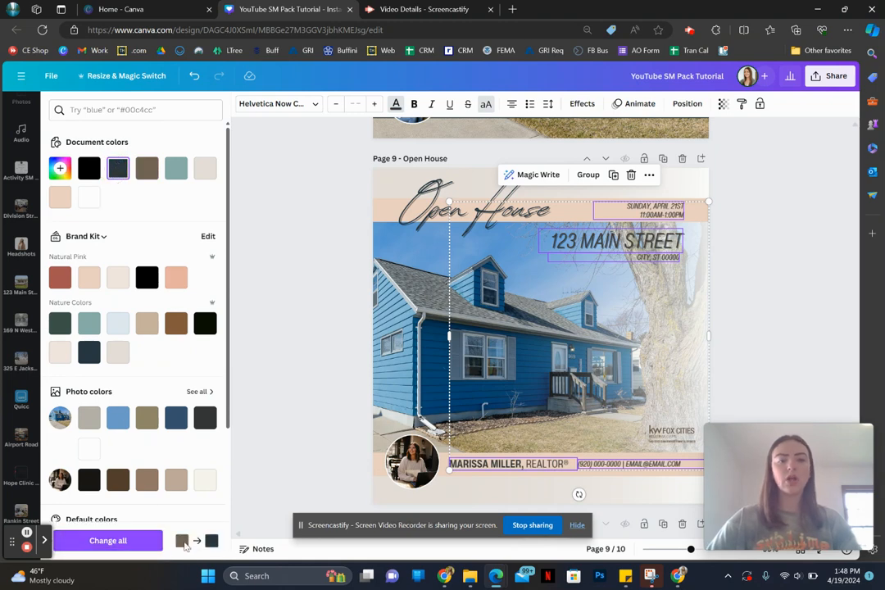
left_click(306, 420)
left_click(306, 421)
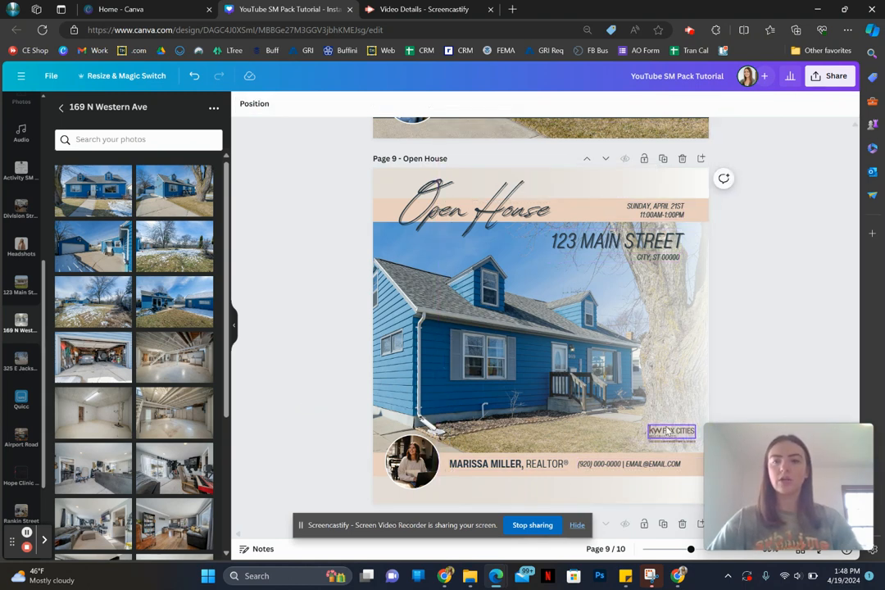
Step: Set the KW Fox Cities logo's Duotone highlights to #283842, sampled from the "Open House" heading
left_click(668, 432)
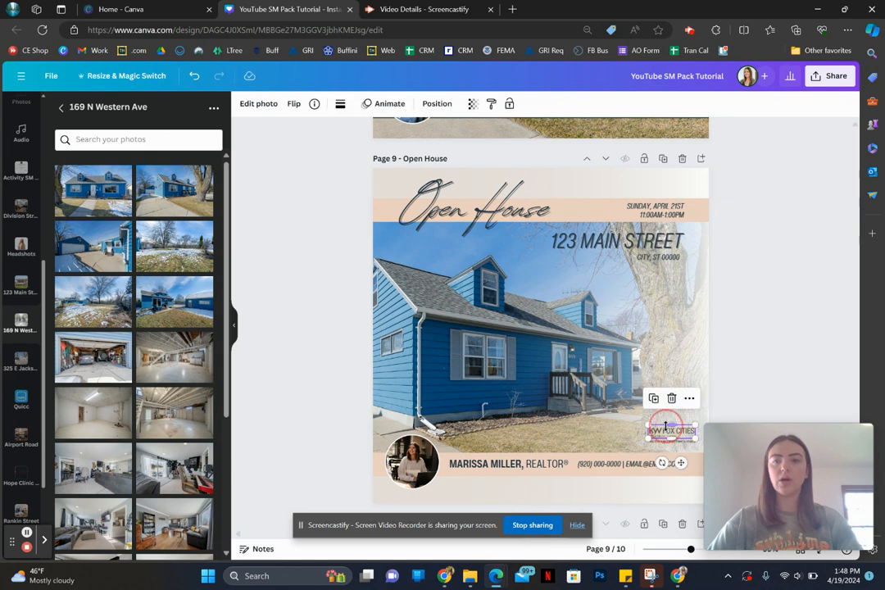
left_click(261, 103)
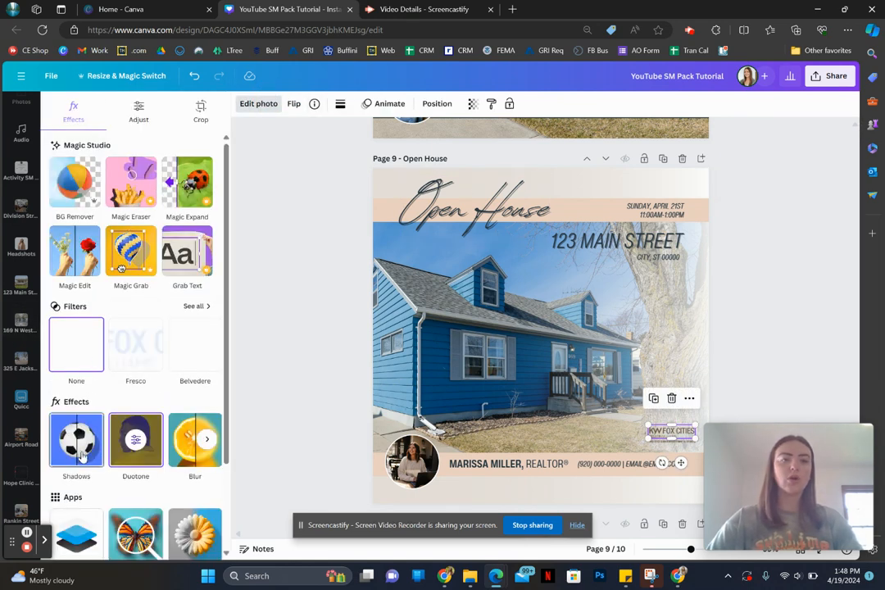
left_click(148, 441)
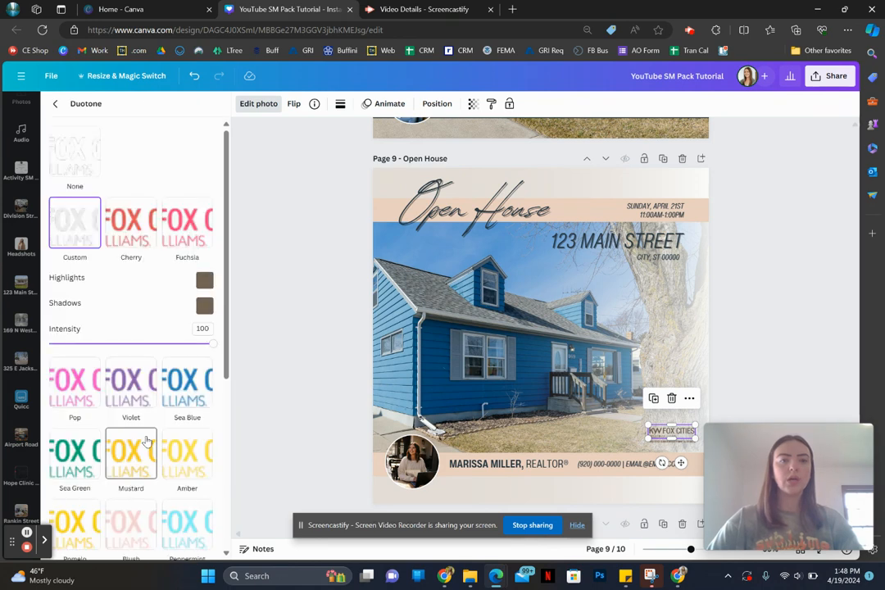
left_click(204, 281)
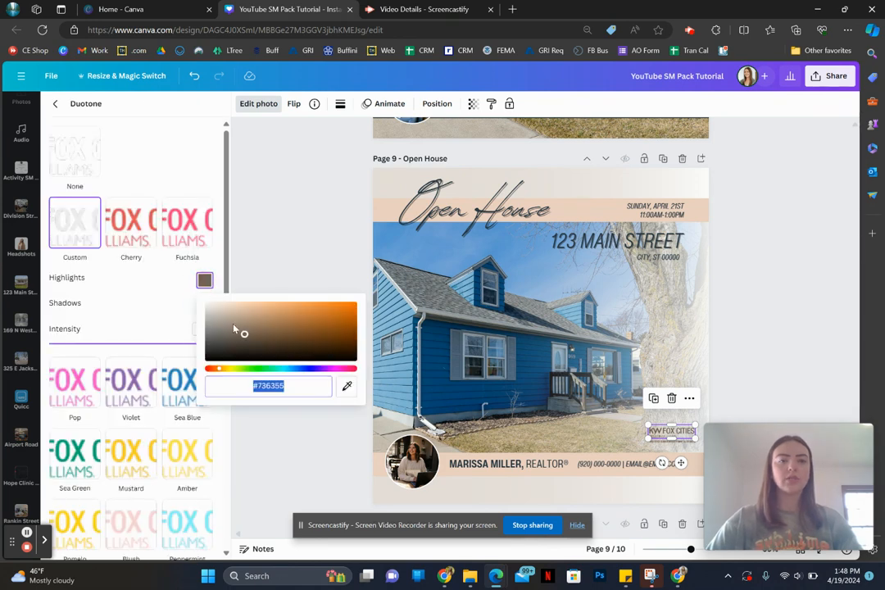
left_click(347, 387)
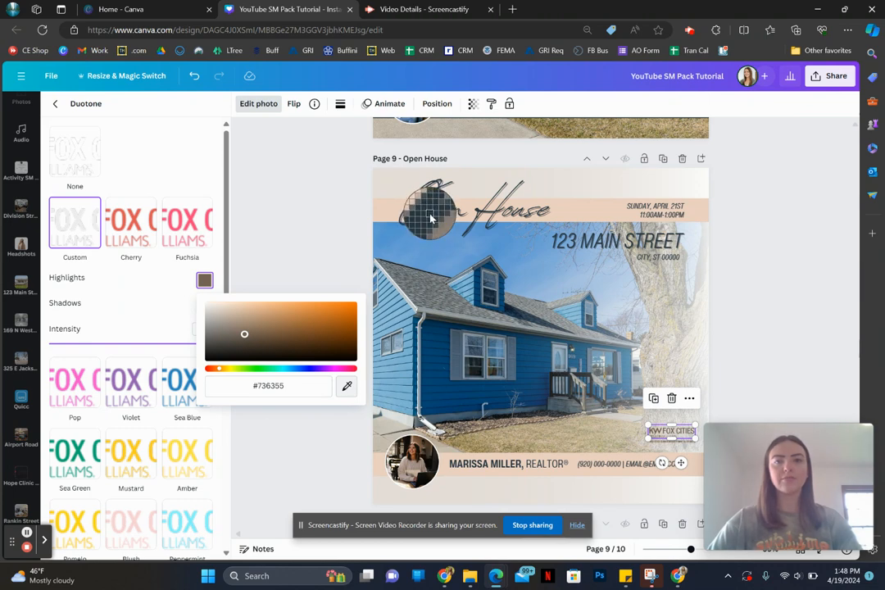
left_click(430, 217)
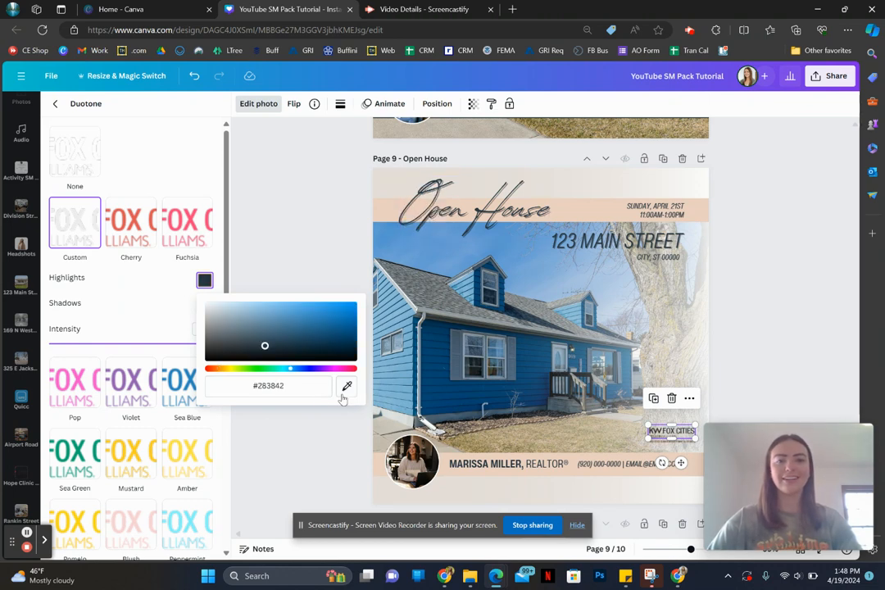
Step: Set the logo's Duotone shadows to the dark navy sampled from the "Open House" heading
left_click(158, 302)
left_click(205, 306)
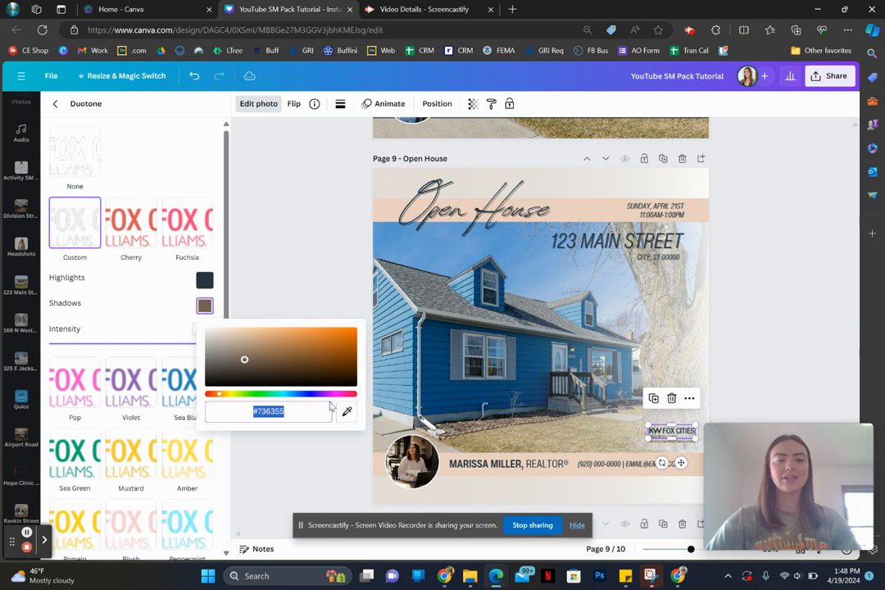
left_click(347, 411)
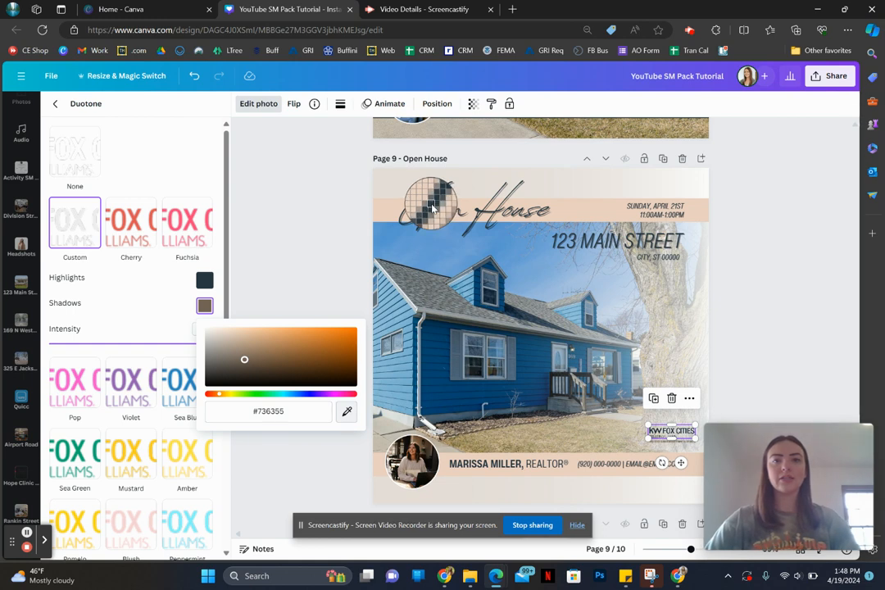
left_click(431, 206)
left_click(621, 434)
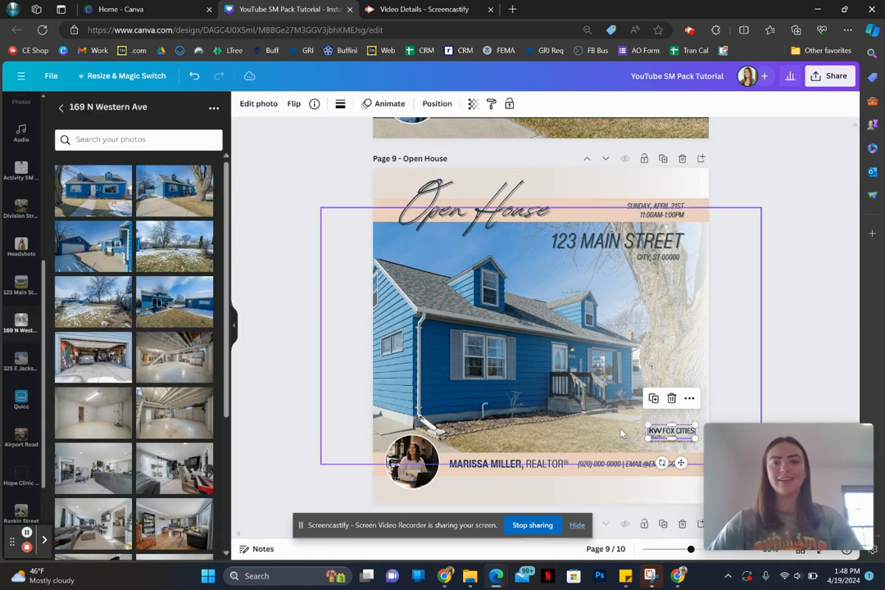
left_click(739, 411)
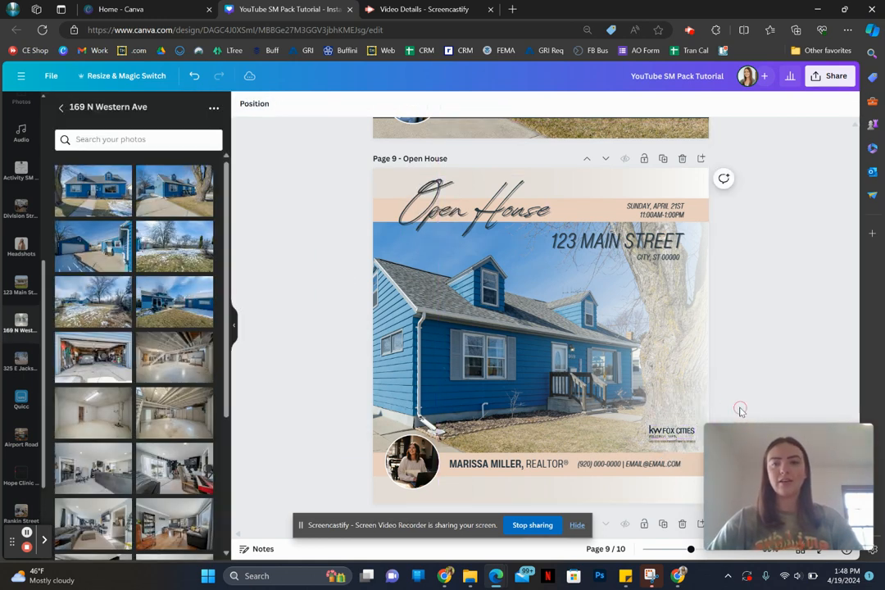
Step: Recolor the small disclaimer text under the KW Fox Cities logo to dark navy #283842
left_click(671, 440)
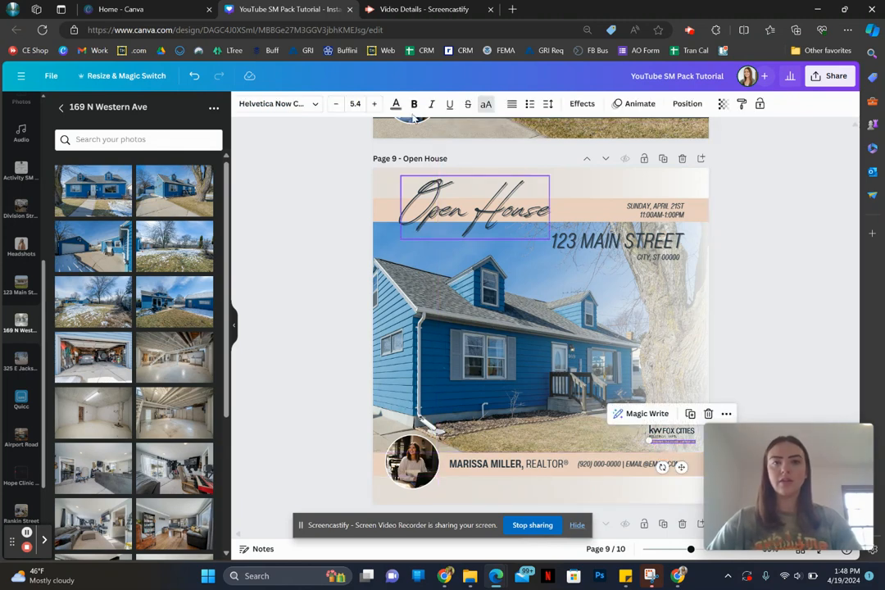
left_click(396, 104)
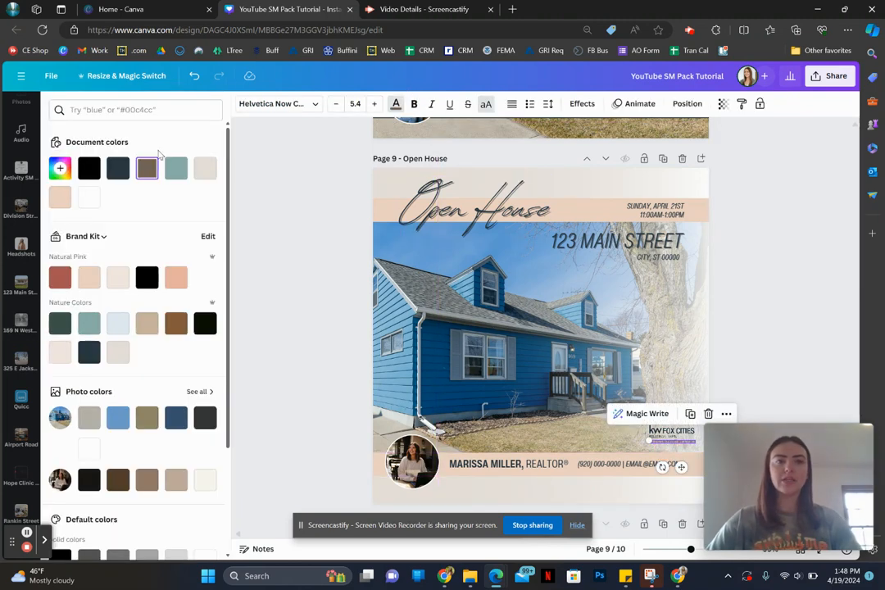
left_click(115, 168)
left_click(340, 326)
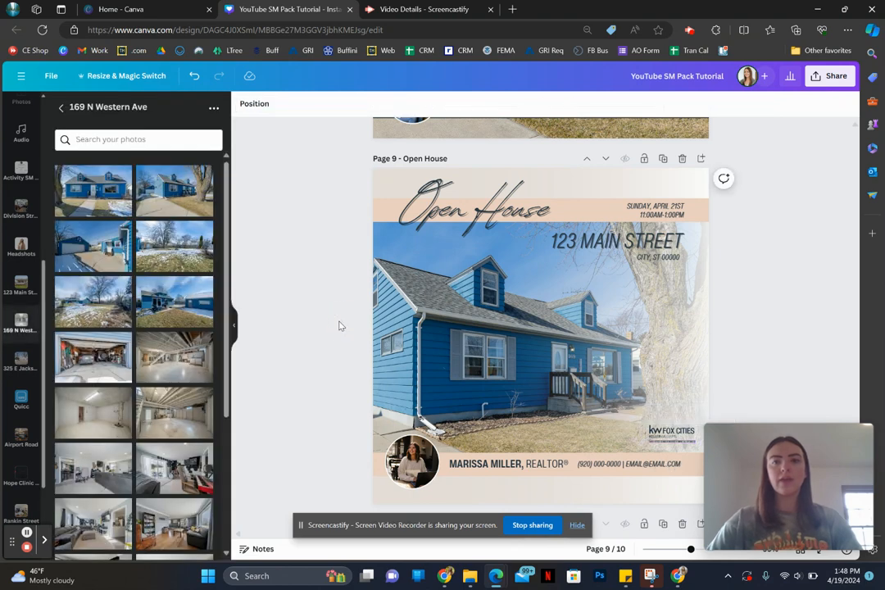
left_click(677, 370)
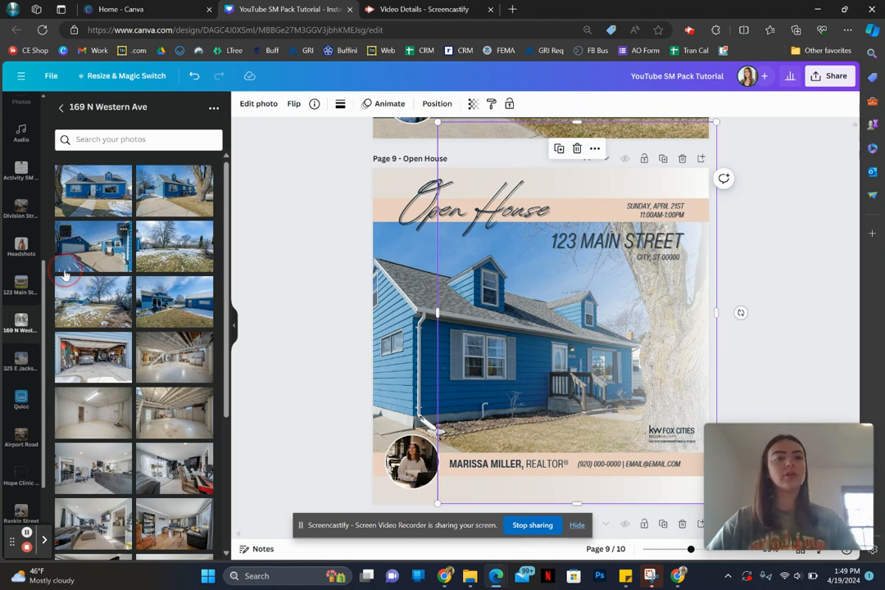
left_click(93, 246)
key("Delete")
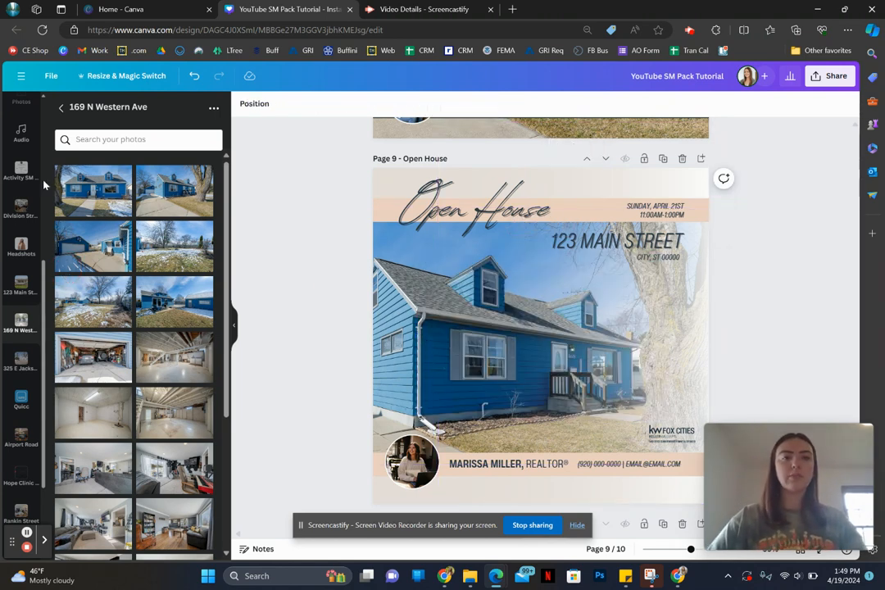
Step: Search the graphics elements for "pink gradient"
scroll(11, 168, "up", 5)
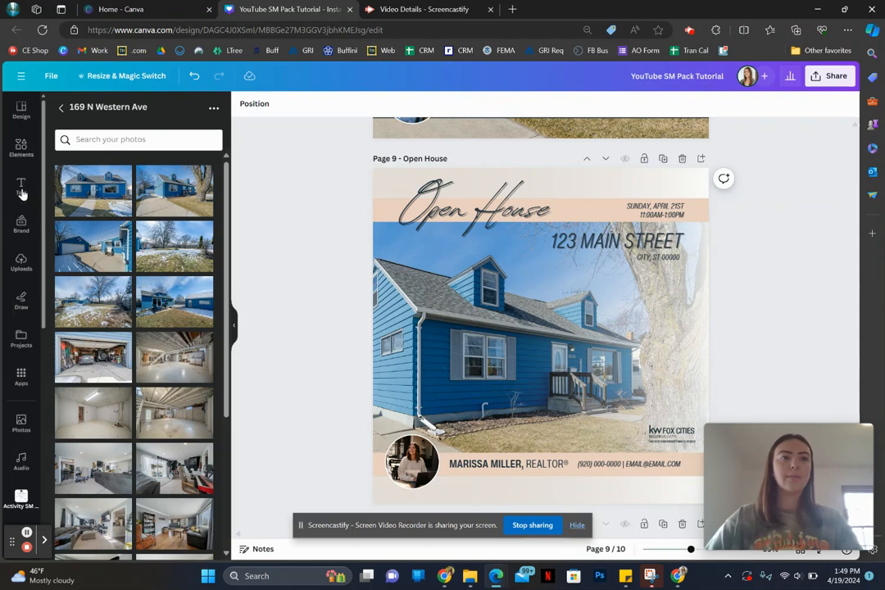
left_click(19, 148)
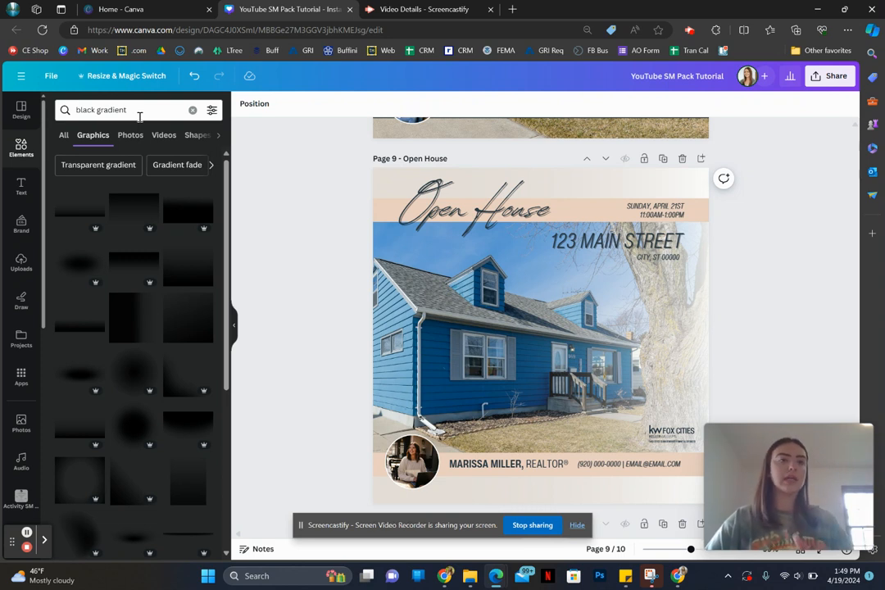
left_click(140, 110)
triple_click(140, 110)
type("pink")
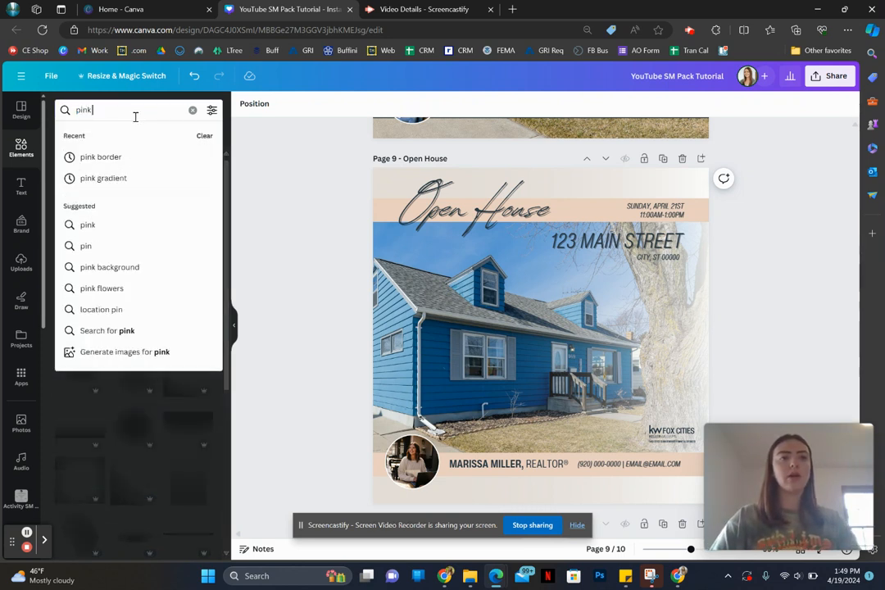
type(" gradient")
key("Return")
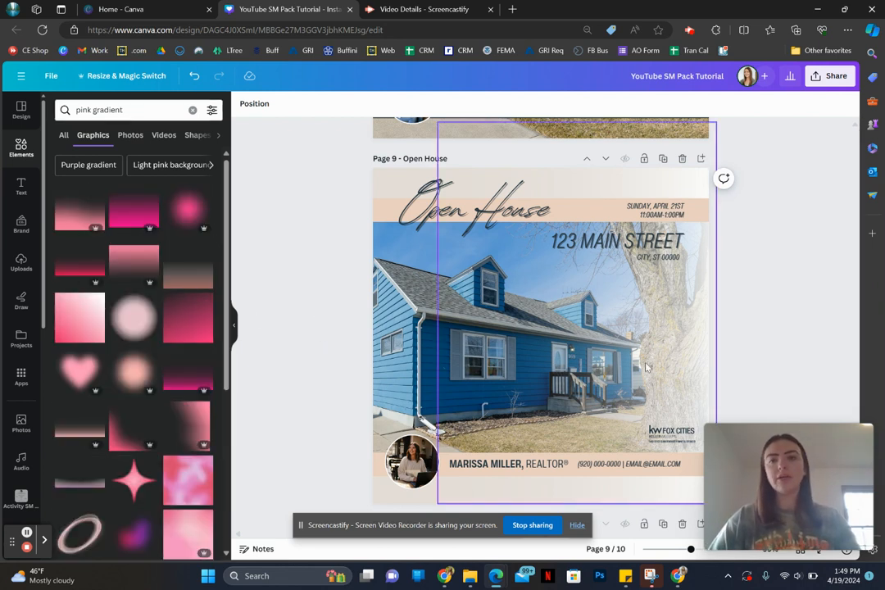
Step: Try dark navy from the Nature Colors palette as the Open House page background, restoring the original light beige
left_click(387, 189)
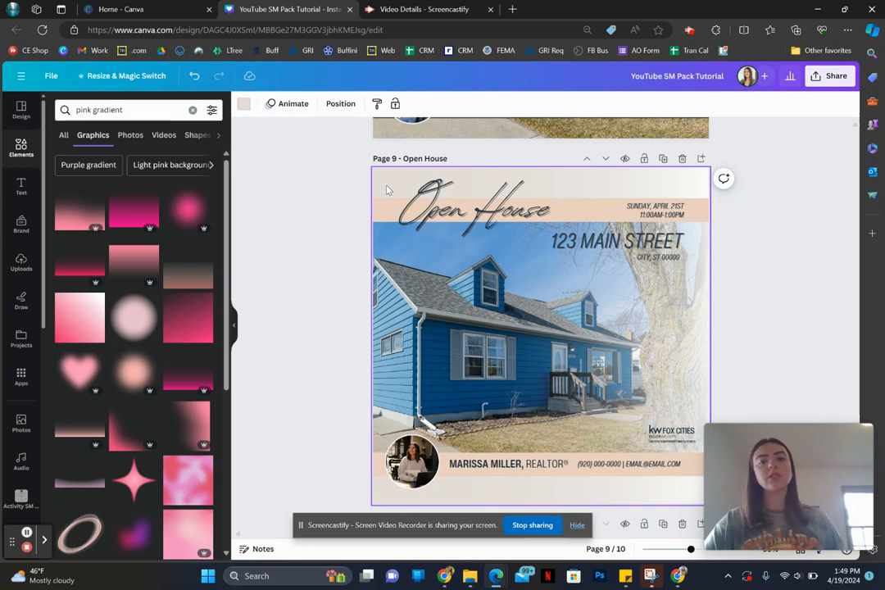
left_click(244, 109)
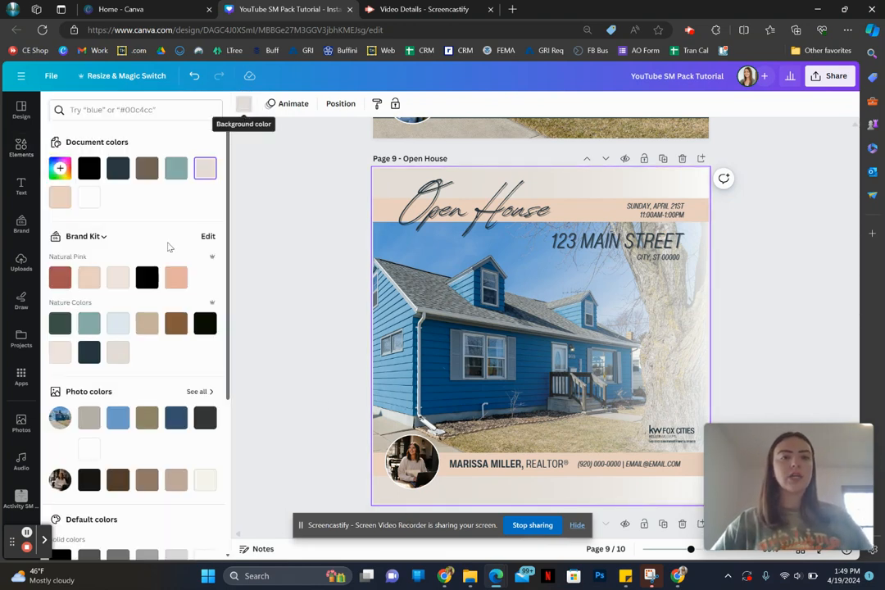
left_click(88, 352)
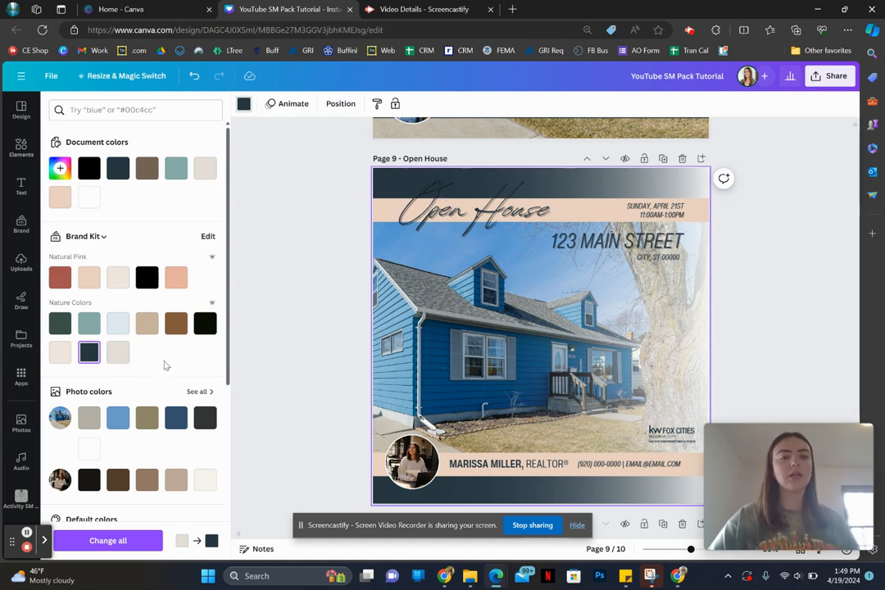
left_click(205, 169)
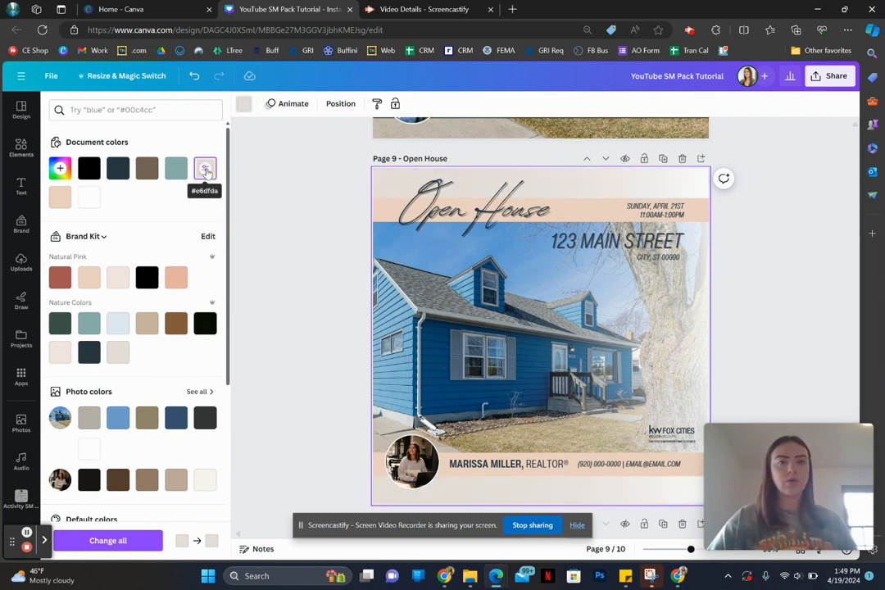
Step: Recolor the two peach bands behind the heading and the contact details together to the light blue in Nature Colors
left_click(389, 217)
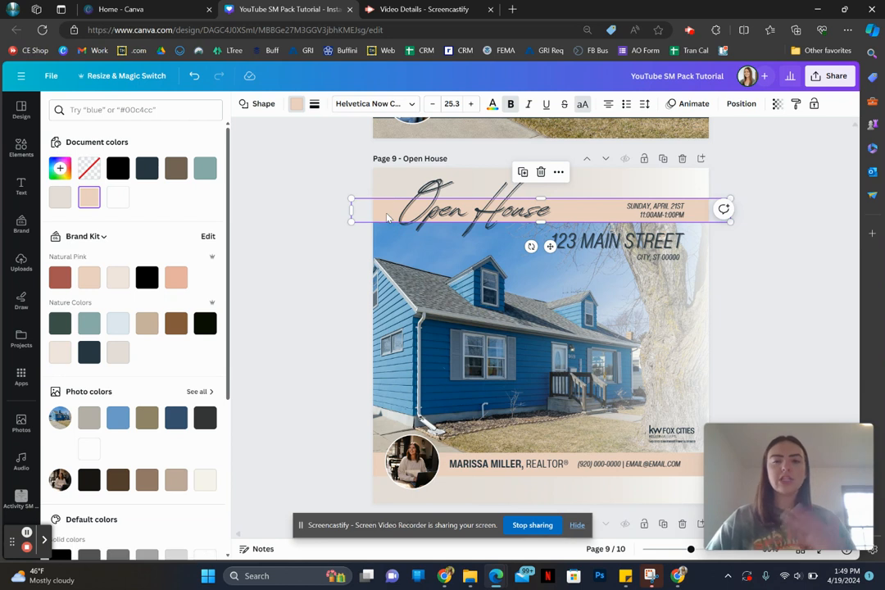
left_click(694, 469, "shift")
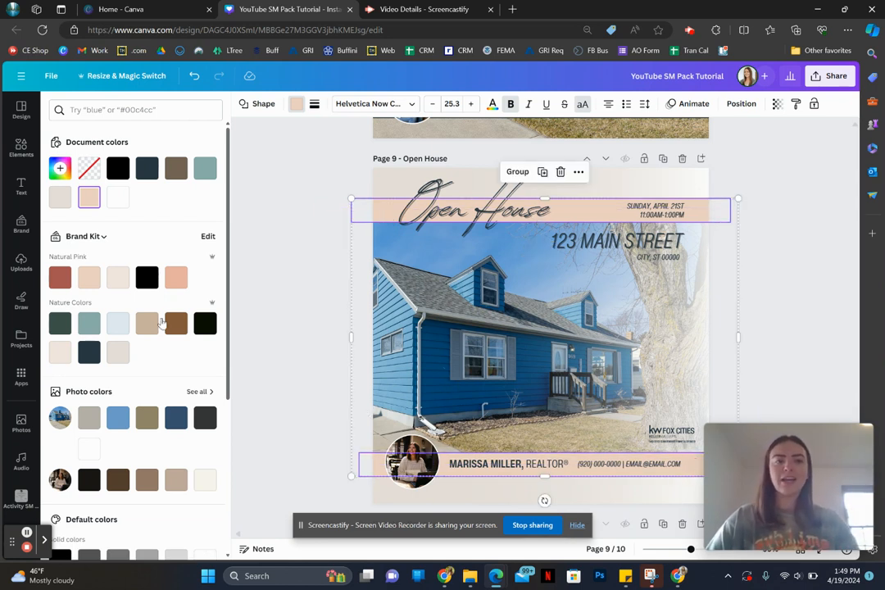
left_click(118, 323)
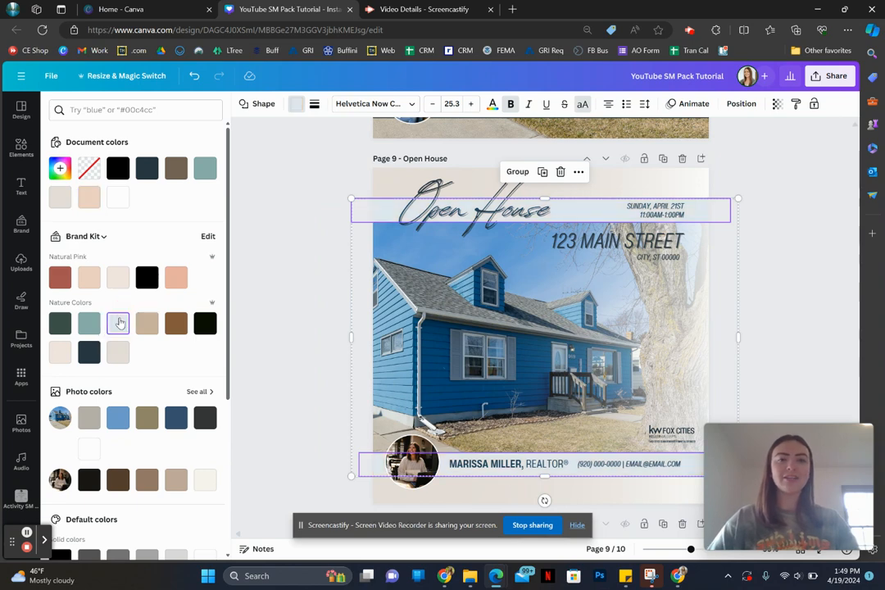
left_click(296, 274)
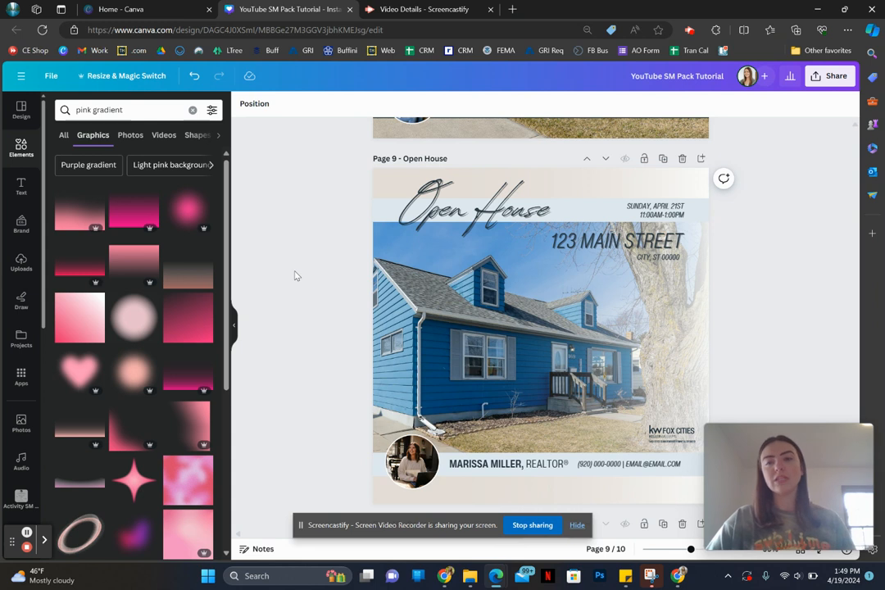
Step: Change the open house date in the upper band to read "SUNDAY, APRIL 30TH"
scroll(296, 275, "down", 1)
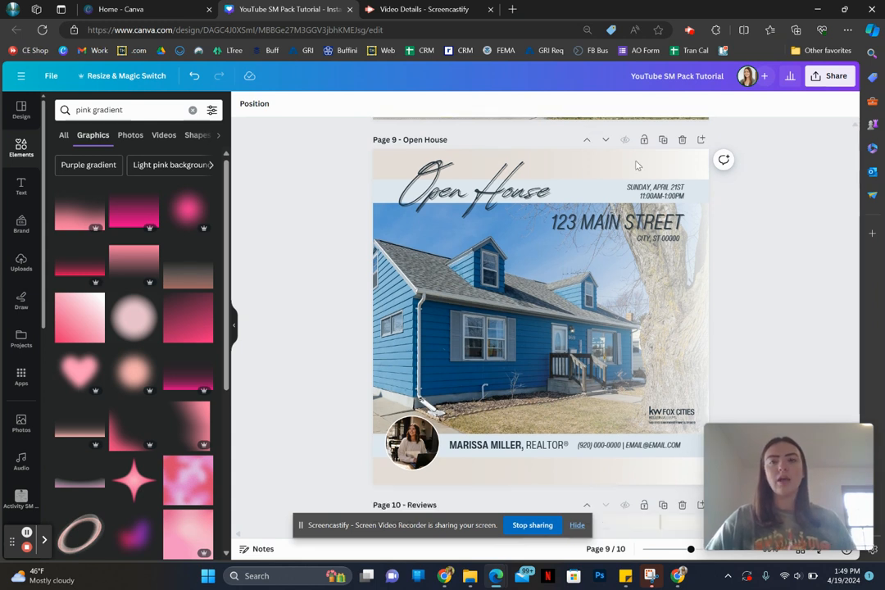
left_click(655, 195)
double_click(654, 196)
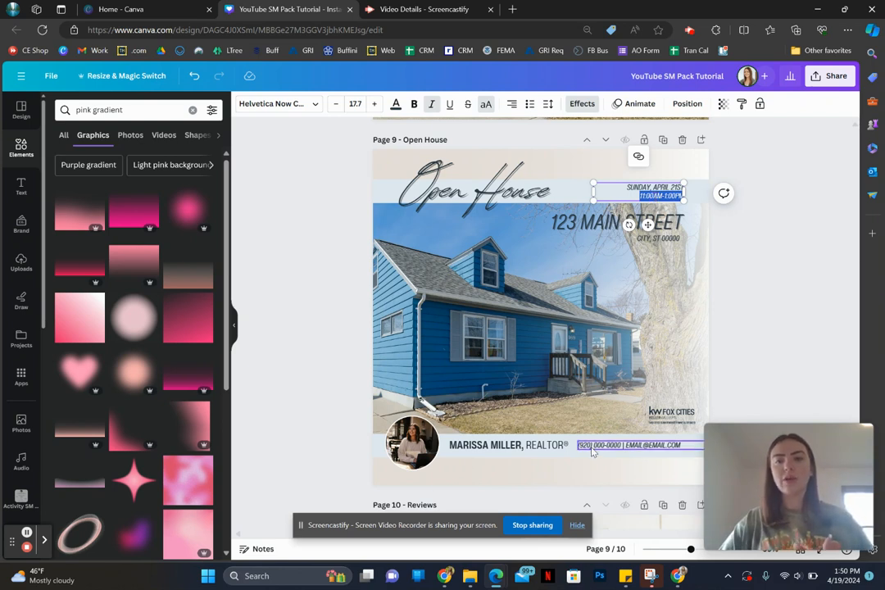
left_click(633, 187)
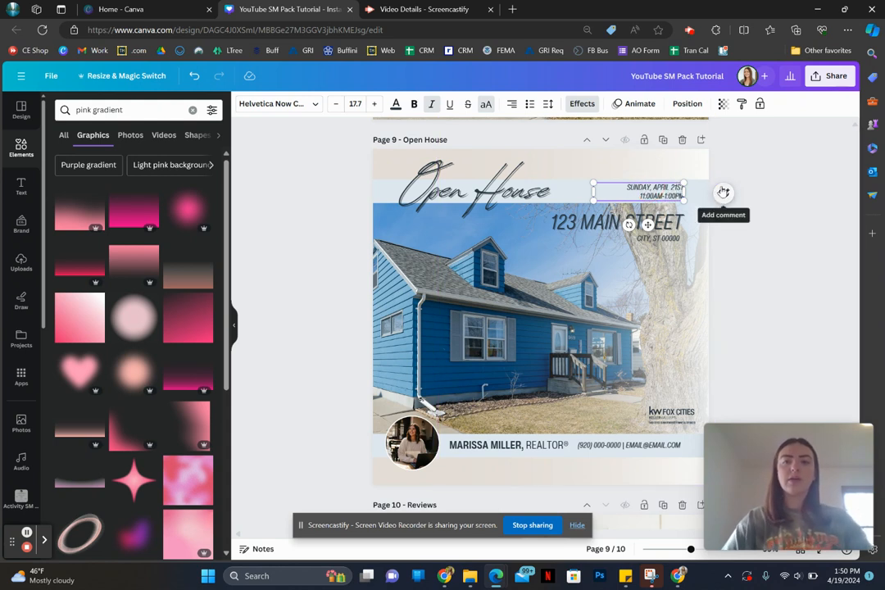
key("BackSpace")
key("BackSpace")
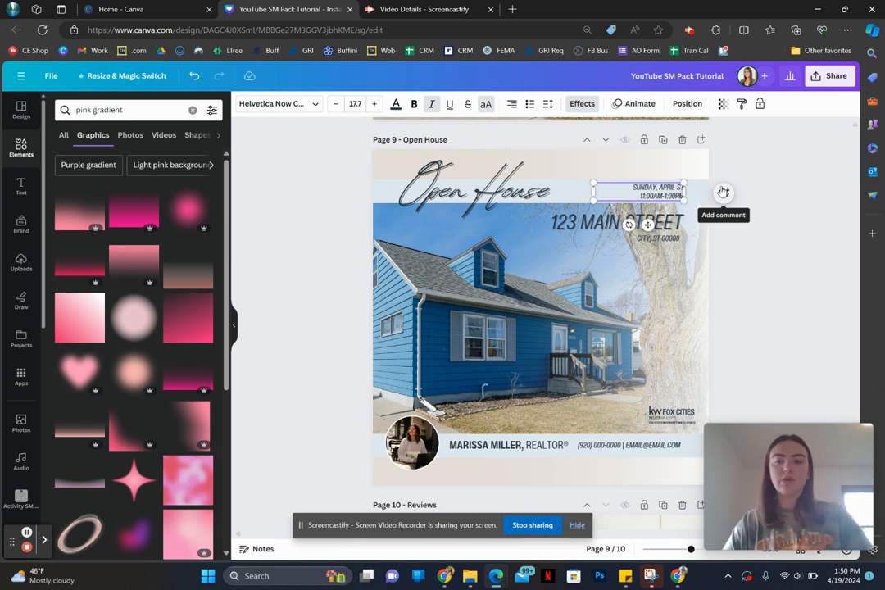
key("Delete")
key("Delete")
type("30TH")
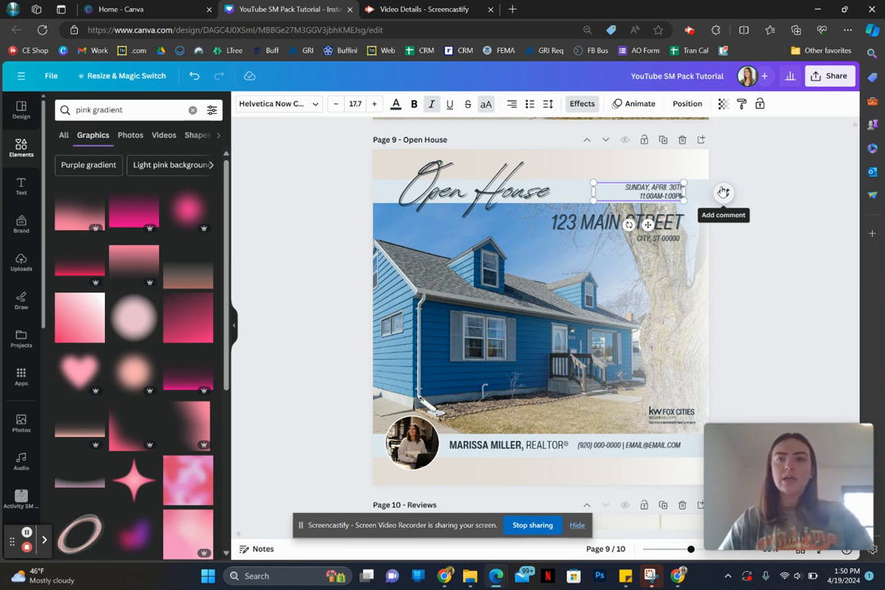
left_click(751, 228)
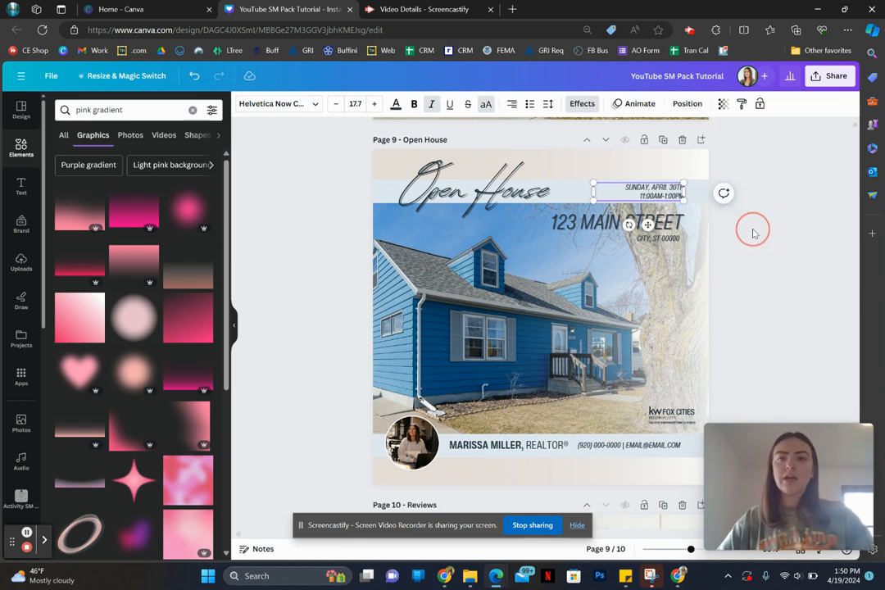
left_click(665, 196)
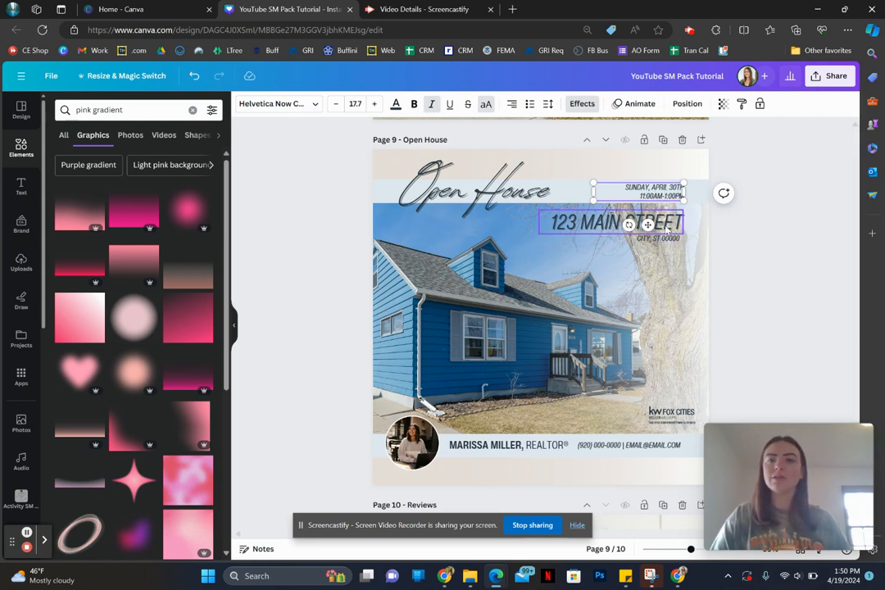
Step: Replace the street address line with the new street address and widen its text box to fit on one line
double_click(668, 224)
type("4")
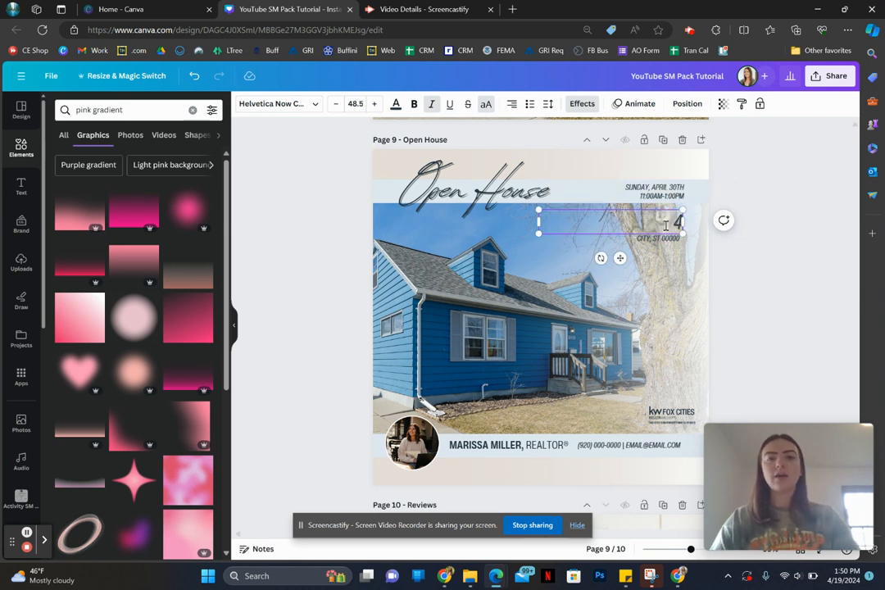
type("56 EX")
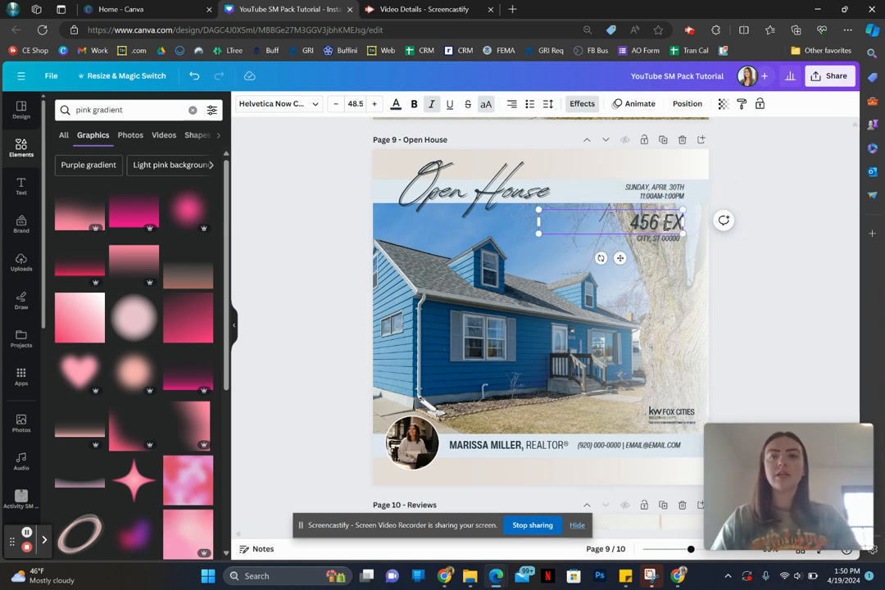
type("AMPLE STREET")
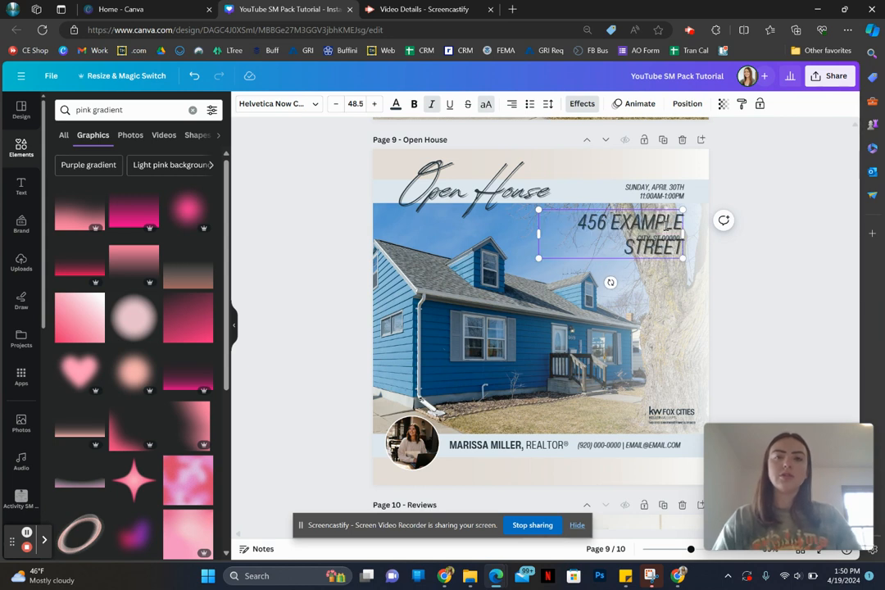
key("BackSpace")
key("BackSpace")
key("BackSpace")
key("BackSpace")
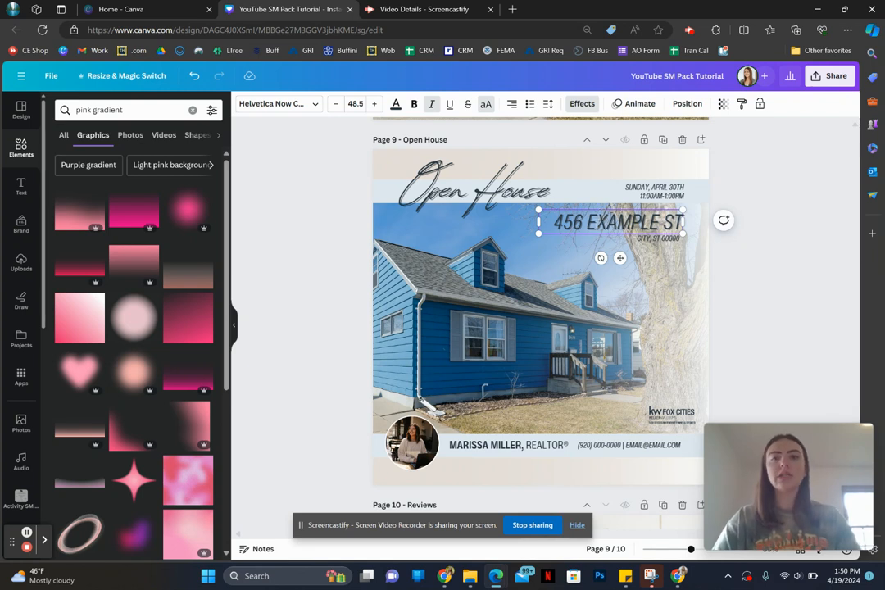
type("REET")
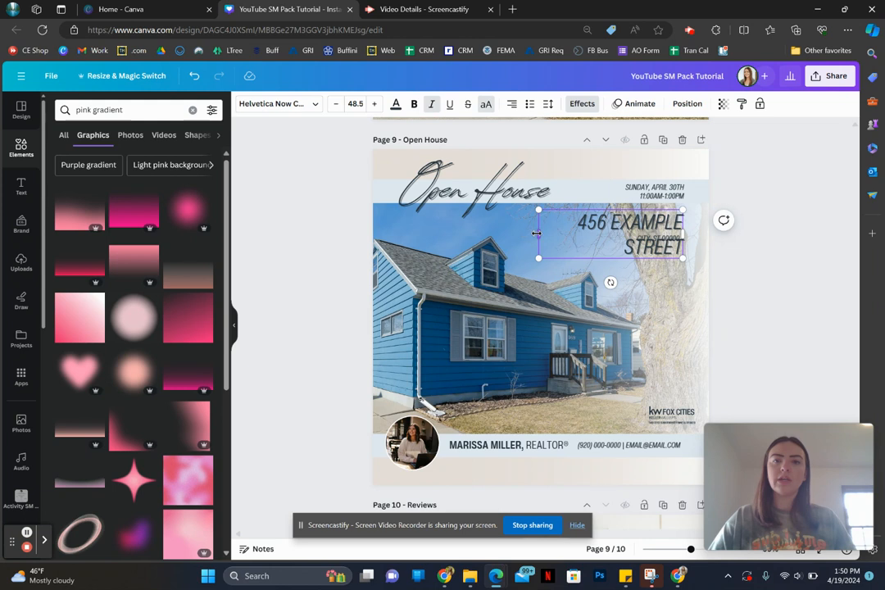
left_click_drag(537, 234, 506, 232)
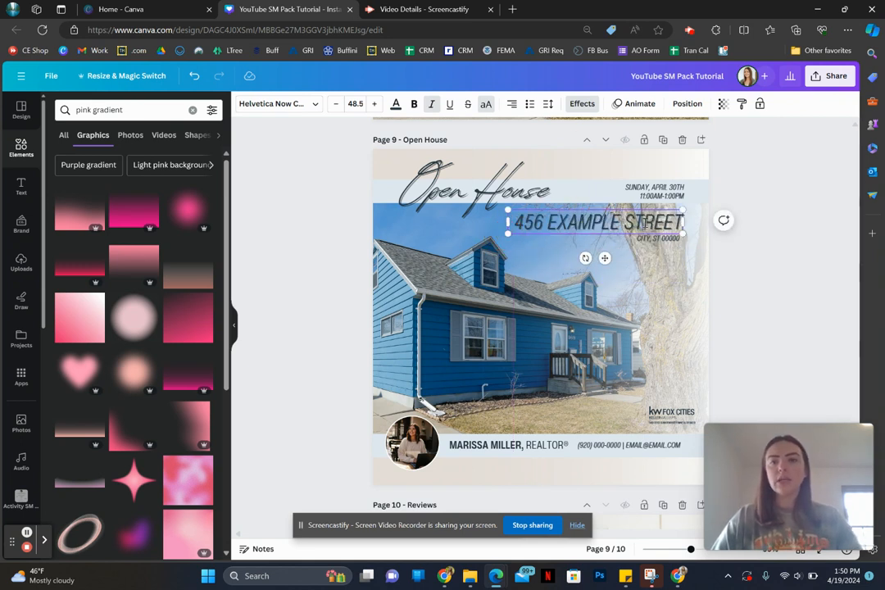
Step: Abbreviate the word "STREET" to "ST" in the street address line
key("Delete")
key("Delete")
key("Delete")
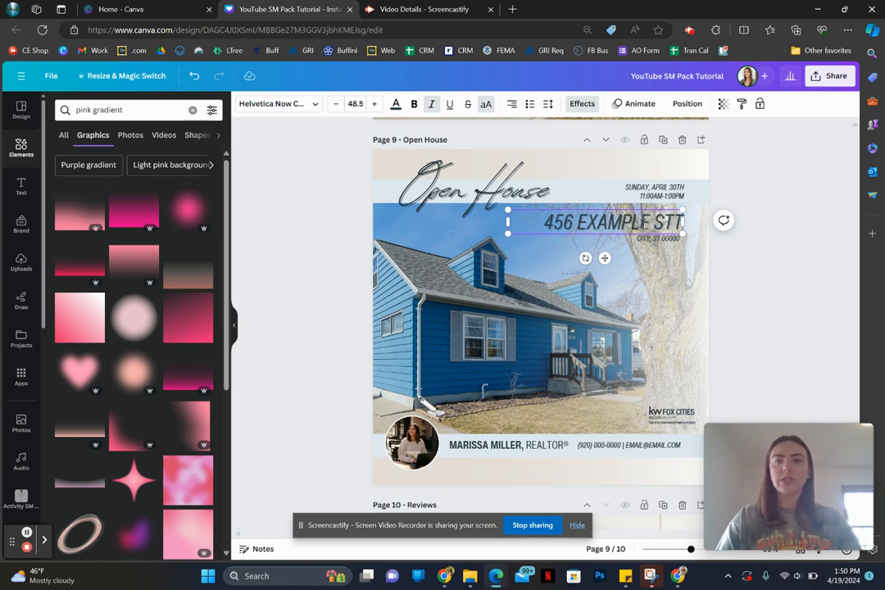
key("Delete")
Step: Replace the placeholder line below the street address with the property's city, state and ZIP code
double_click(663, 240)
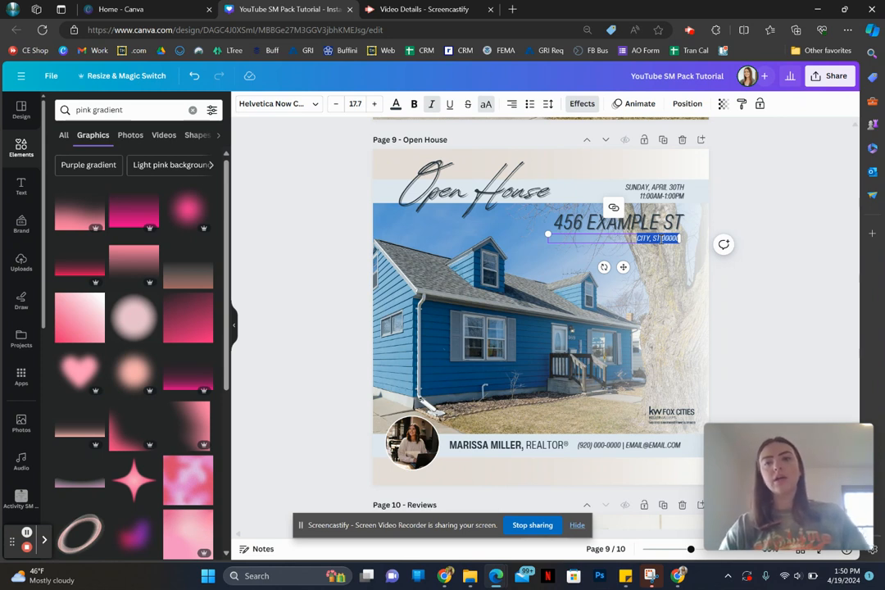
type("MILWAUKE")
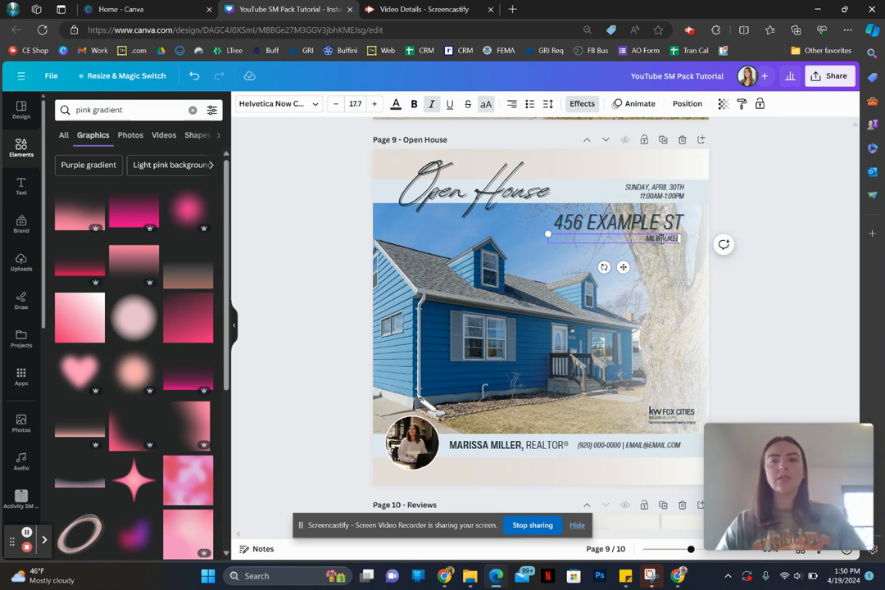
type("E, W")
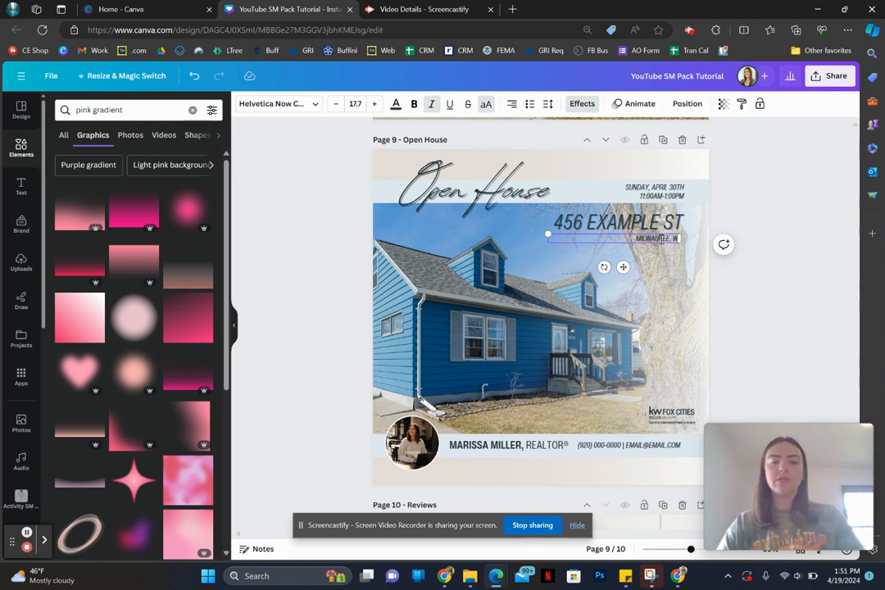
type("I 5400")
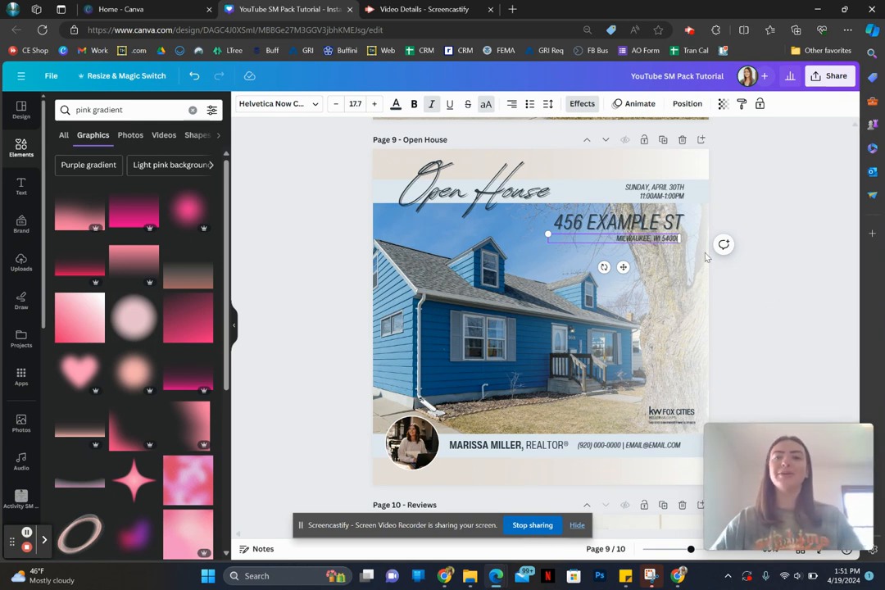
type("0")
left_click(766, 294)
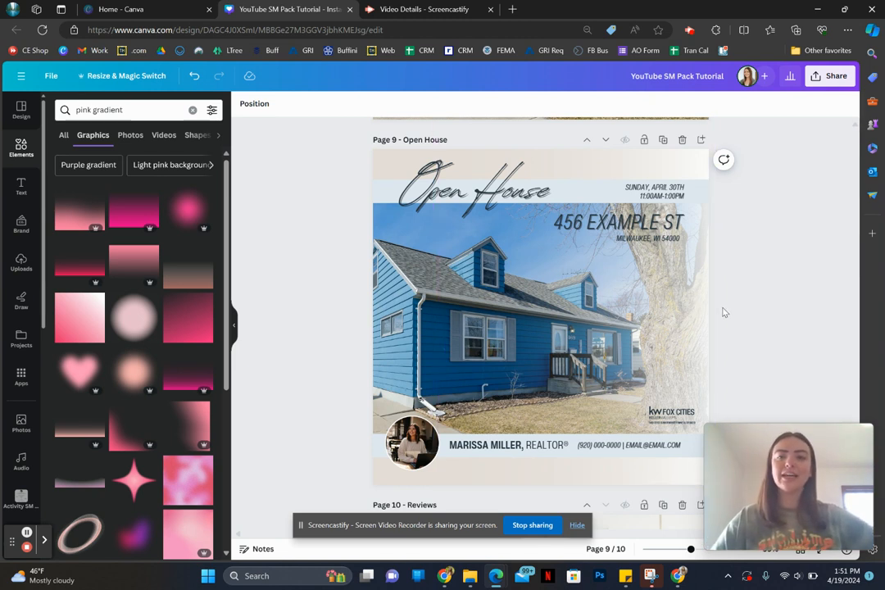
Step: Retype the comma after the agent's name in the lower band
scroll(724, 312, "down", 1)
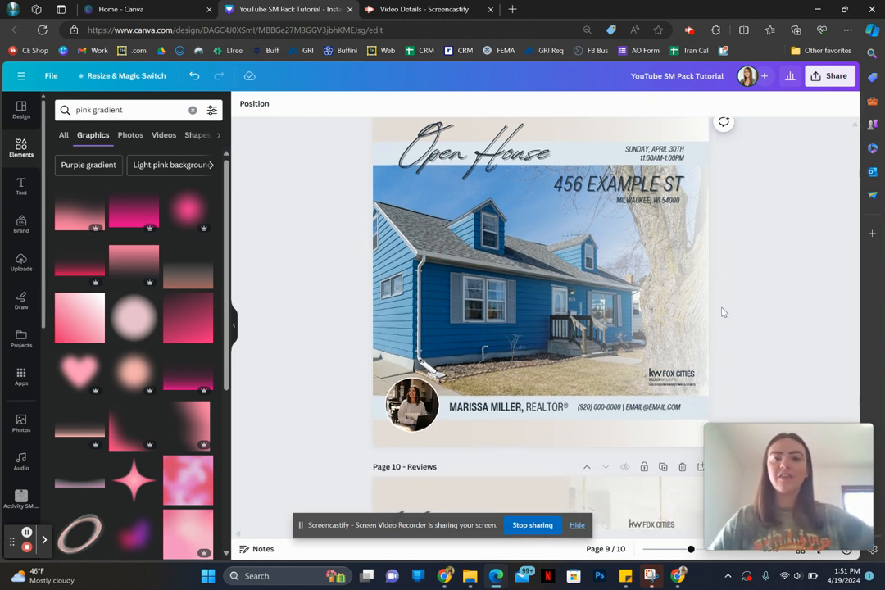
scroll(724, 312, "up", 1)
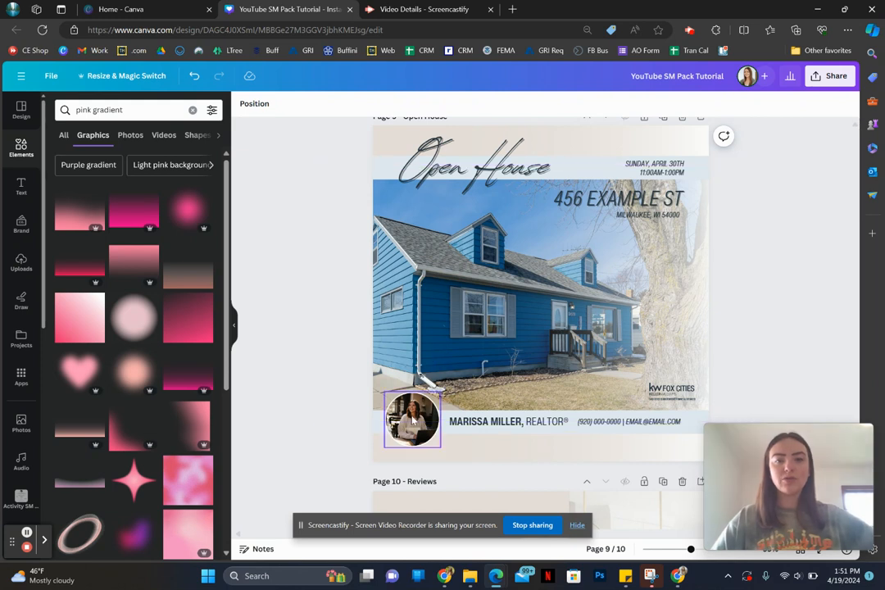
left_click(494, 420)
double_click(506, 421)
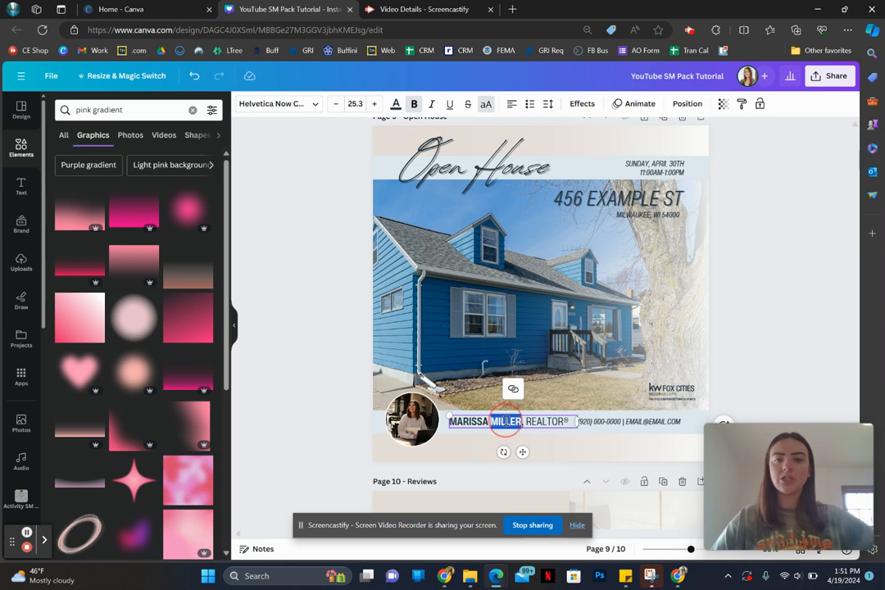
left_click(506, 422)
left_click_drag(522, 423, 381, 359)
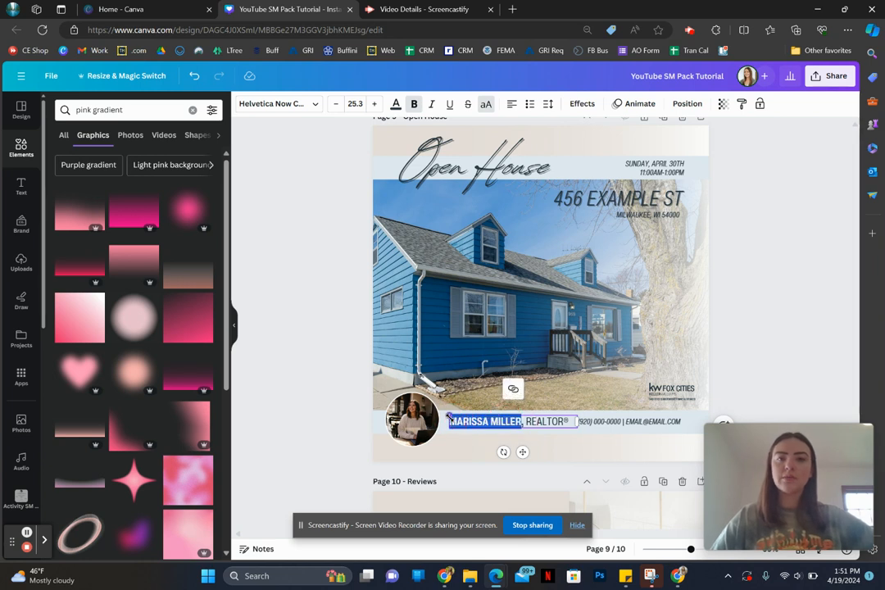
left_click(524, 422)
type(",")
Step: Try brown and muted teal text colors on "REALTOR®" beside the agent's name, and undo the recoloring
left_click_drag(526, 421, 572, 423)
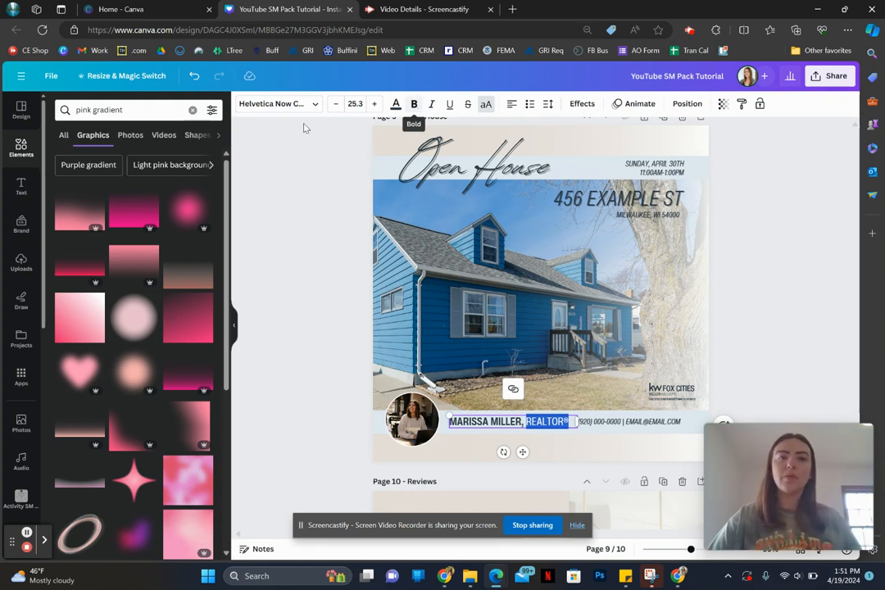
left_click(395, 104)
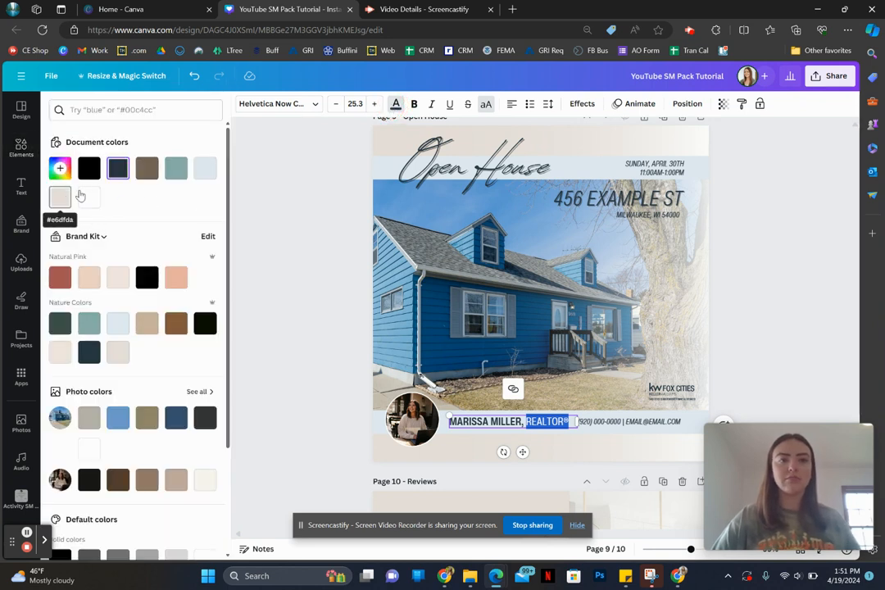
left_click(147, 169)
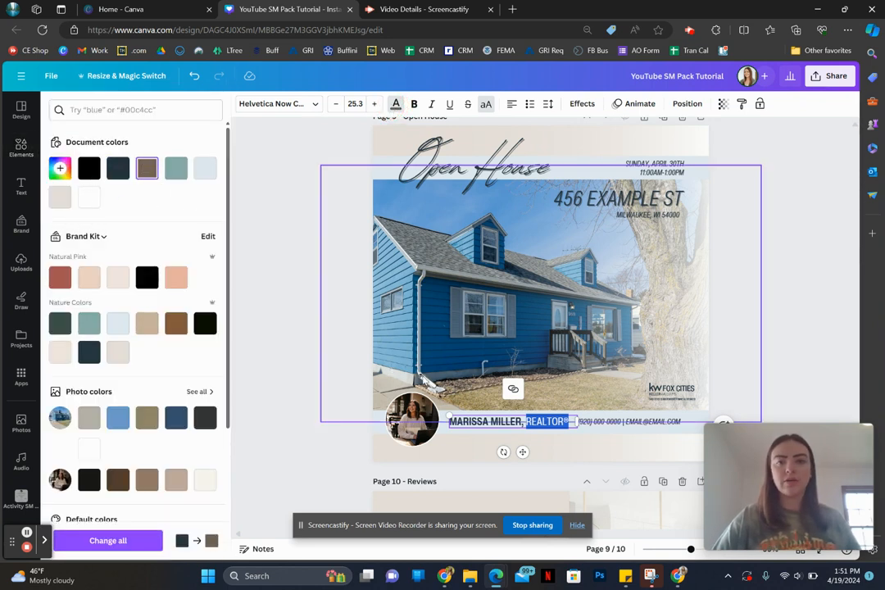
left_click(91, 330)
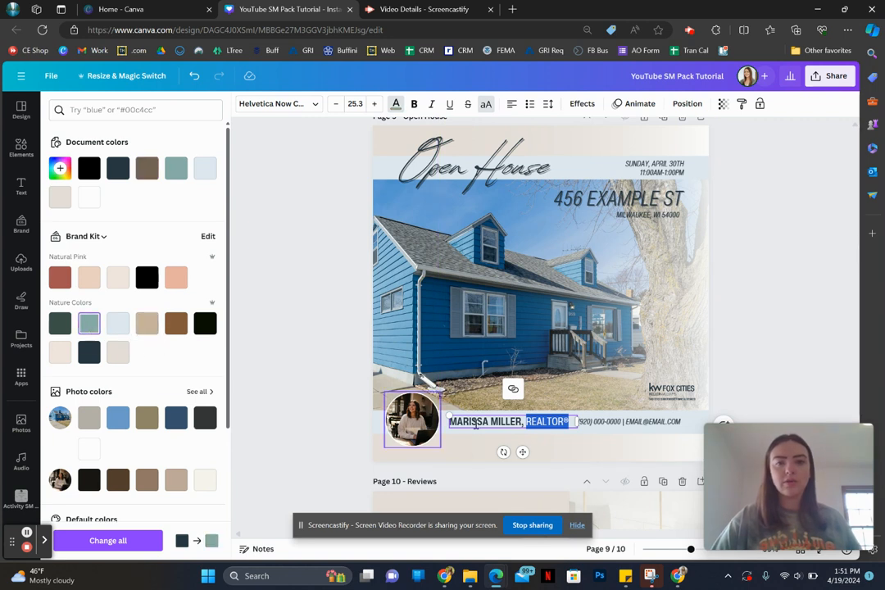
left_click(498, 421)
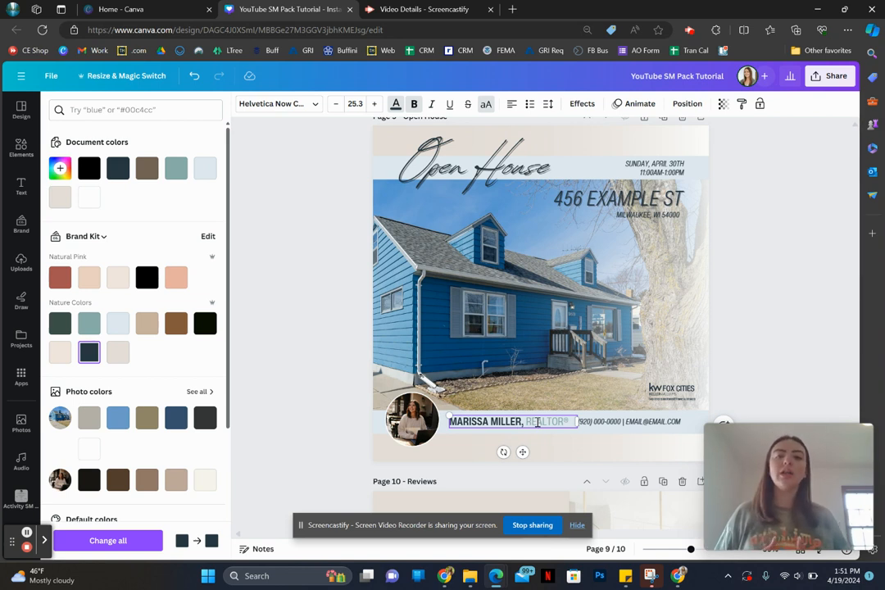
left_click(365, 393)
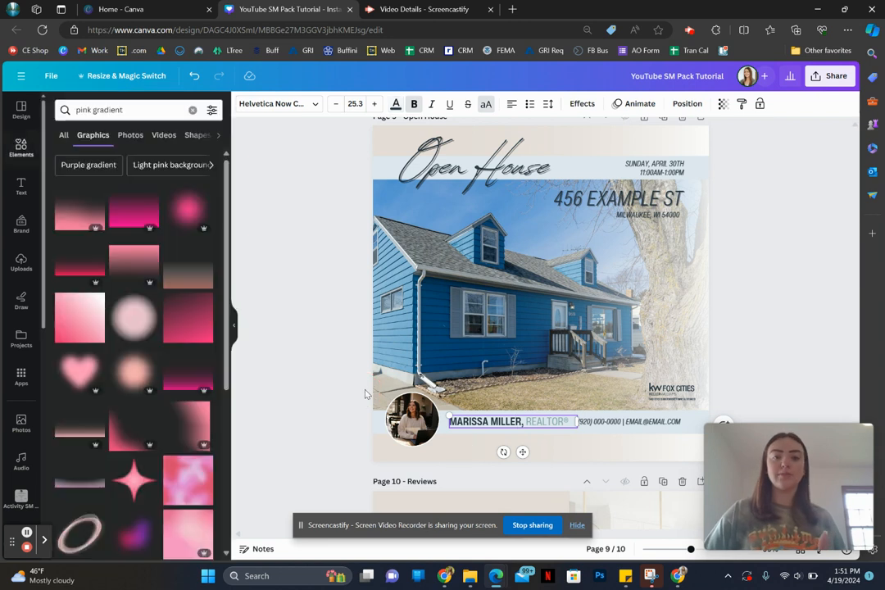
key("ctrl+z")
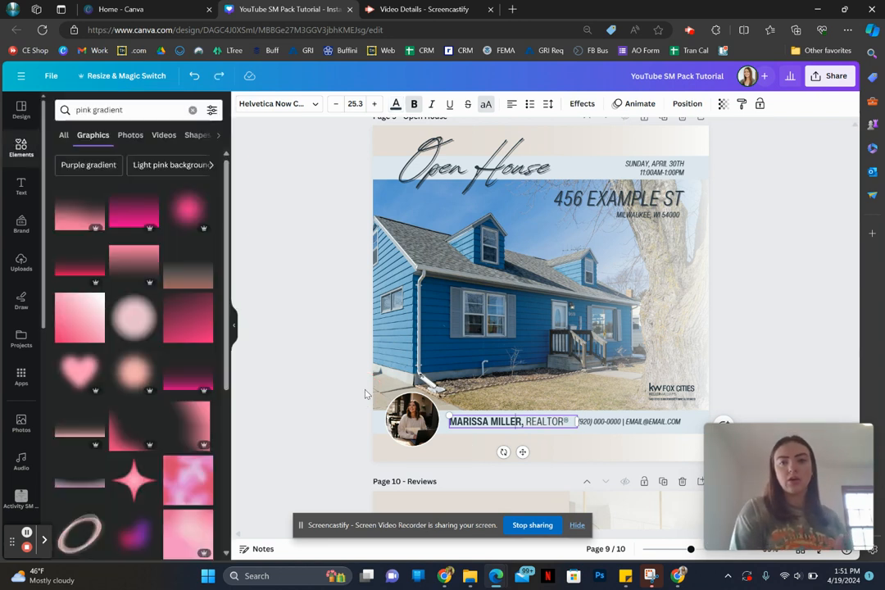
left_click(345, 374)
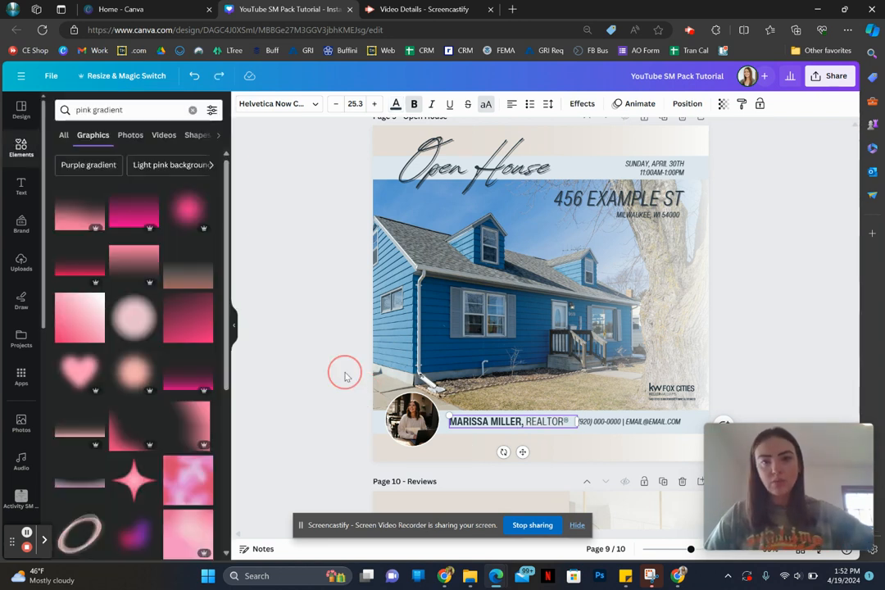
Step: Set up a PNG download limited to the current page, Page 9, and close the download options without exporting
scroll(345, 377, "up", 1)
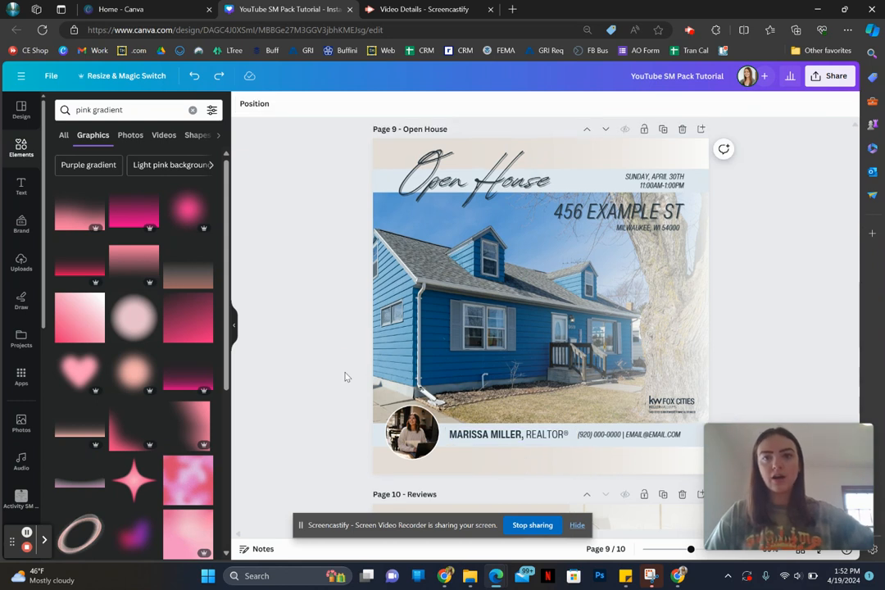
left_click(818, 82)
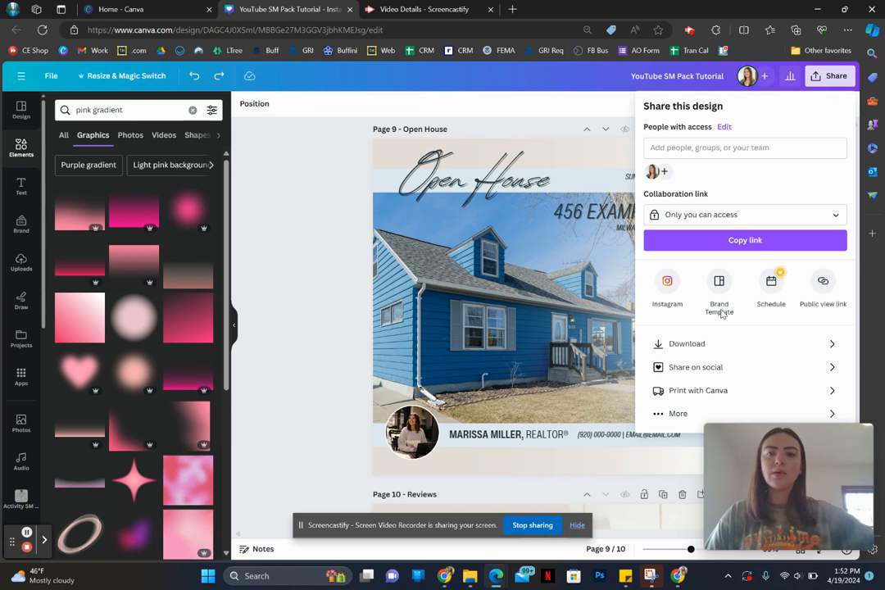
left_click(708, 358)
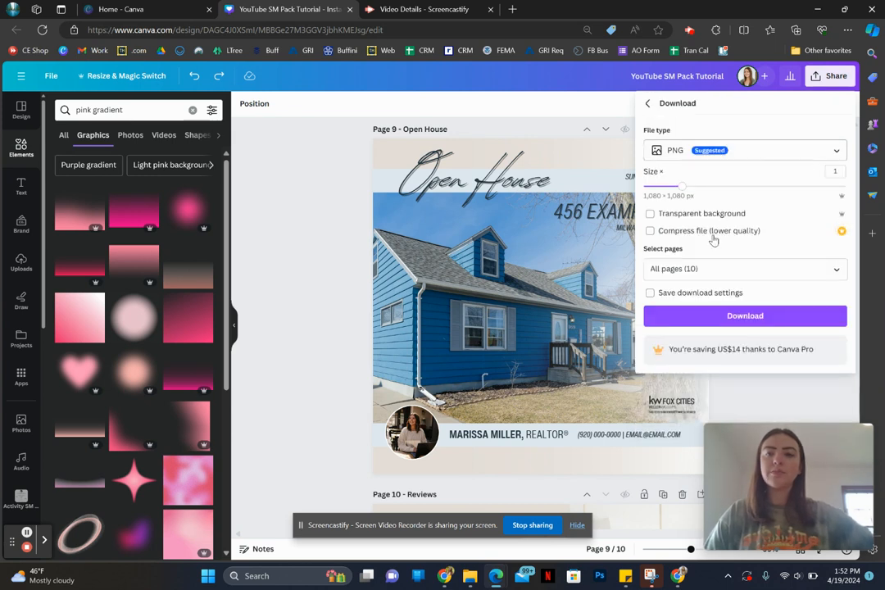
left_click(713, 264)
left_click(706, 298)
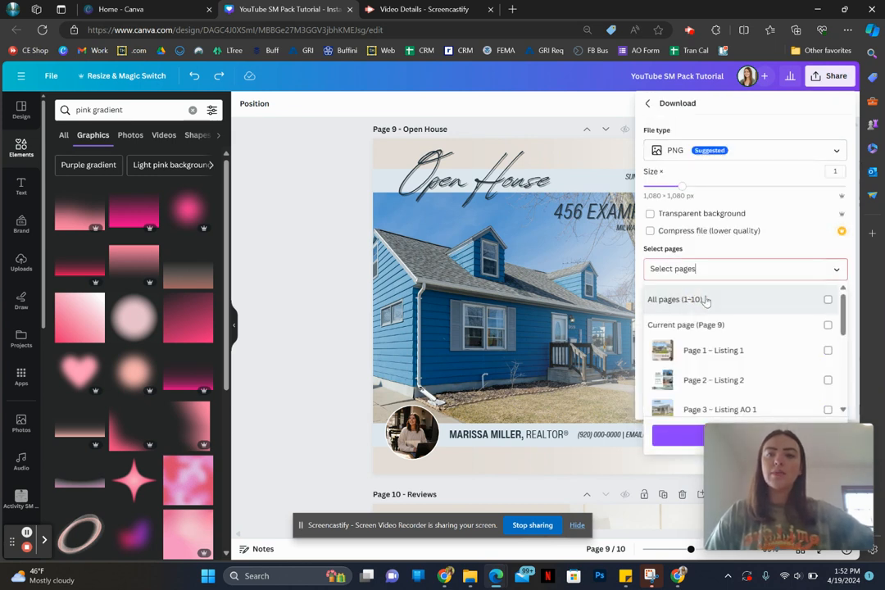
left_click(713, 325)
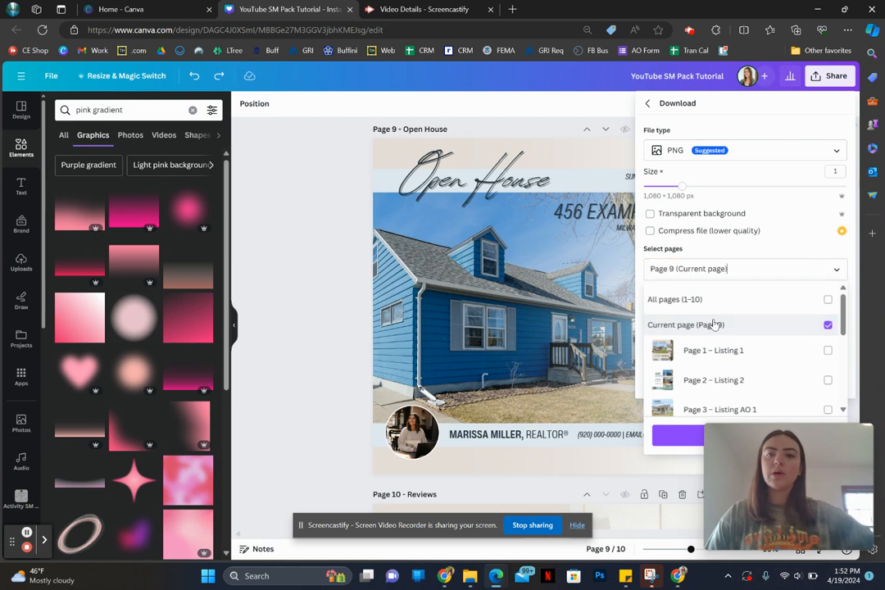
left_click(745, 254)
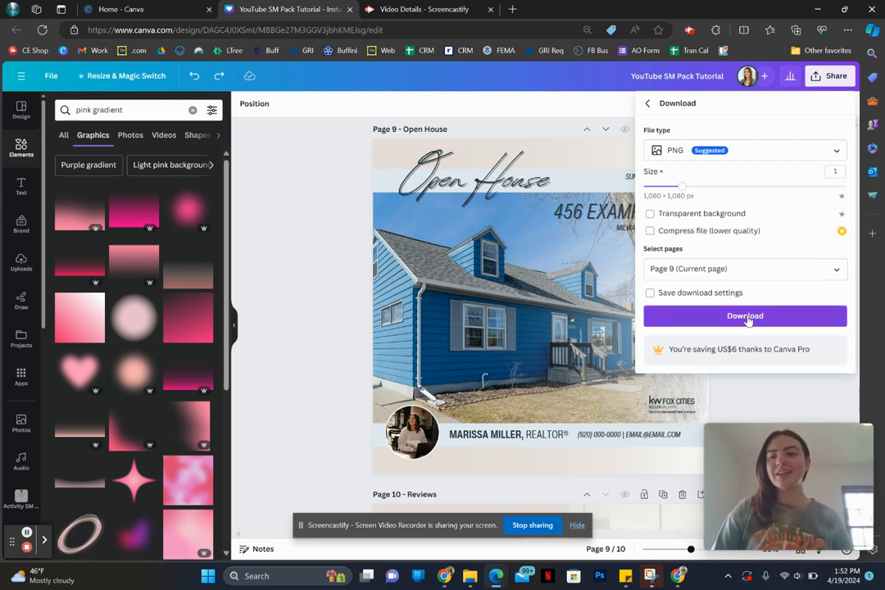
left_click(352, 302)
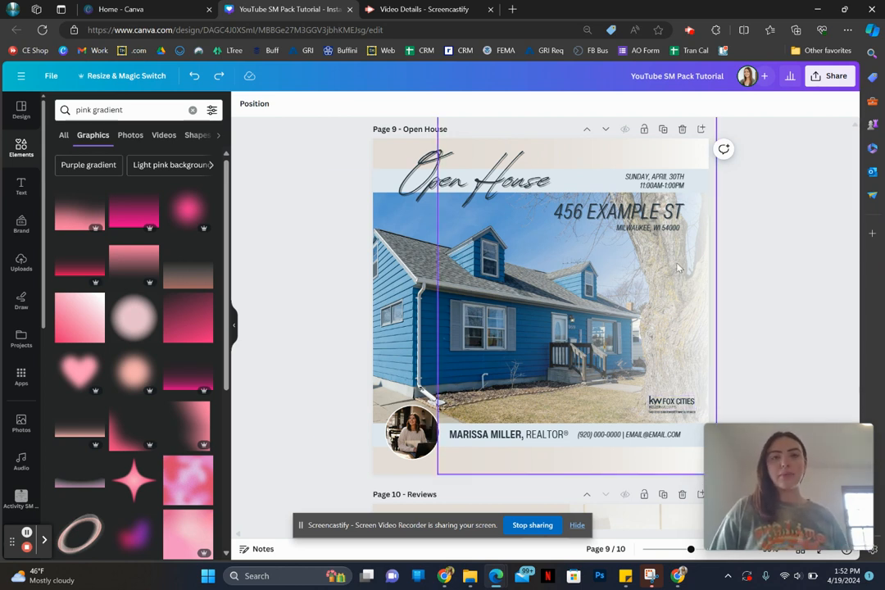
Step: Duplicate the Open House page and compare the copy with the original
left_click(664, 131)
scroll(445, 288, "up", 3)
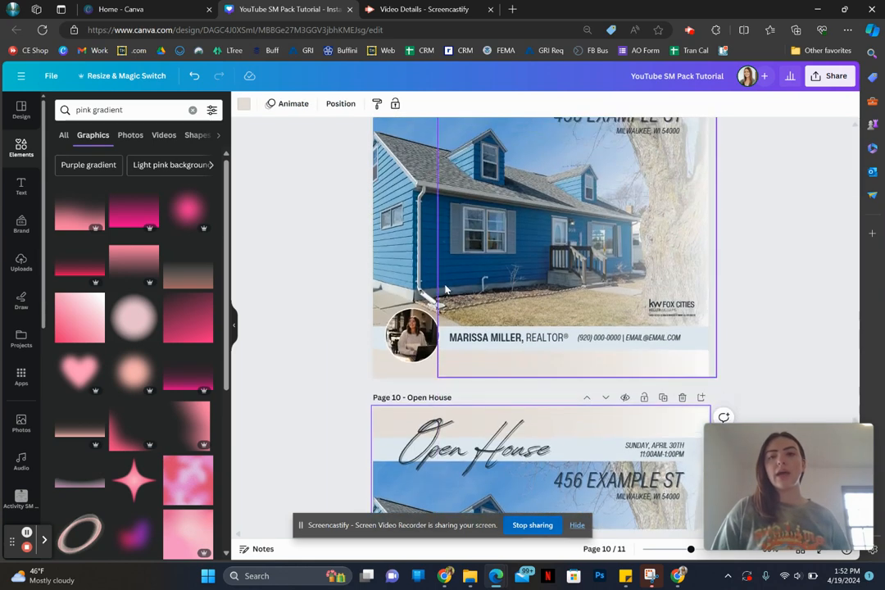
scroll(507, 264, "down", 3)
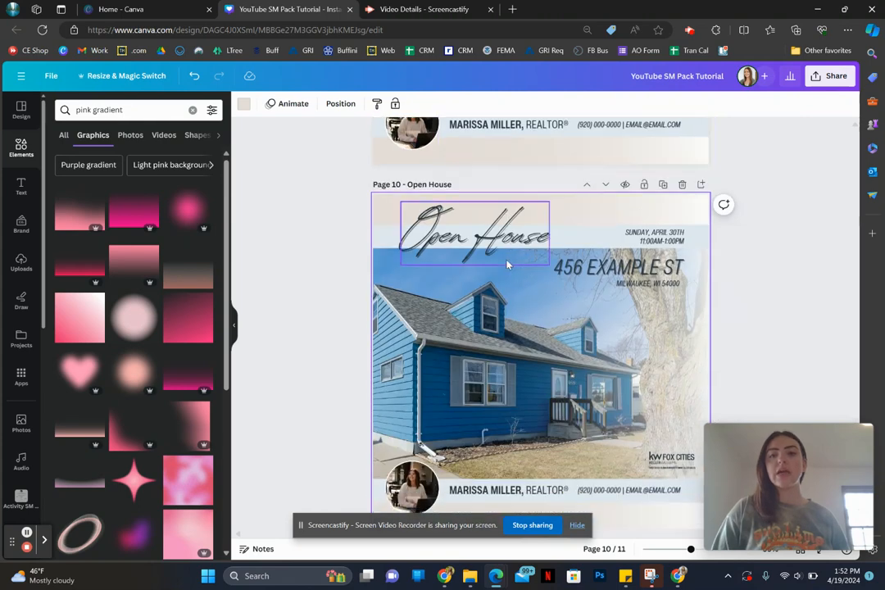
scroll(506, 264, "down", 1)
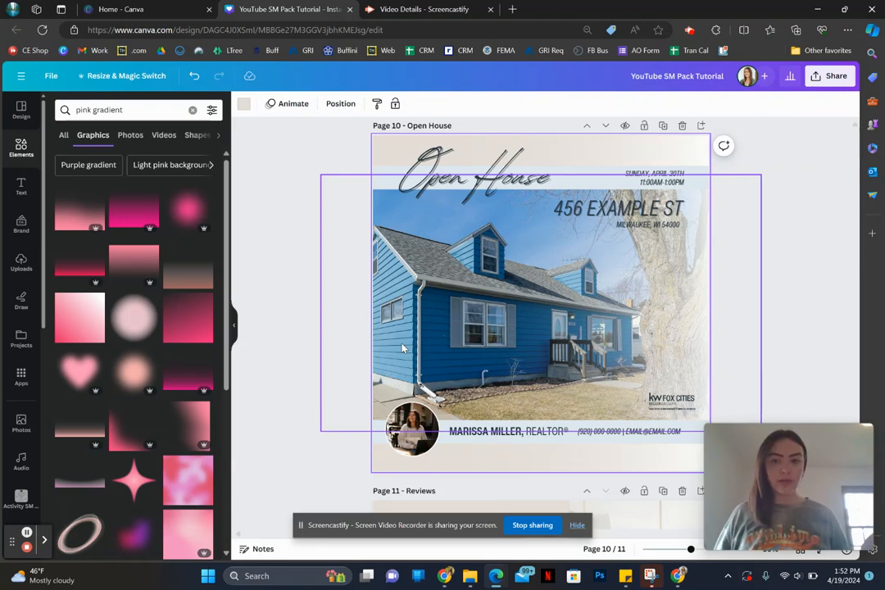
scroll(402, 348, "up", 1)
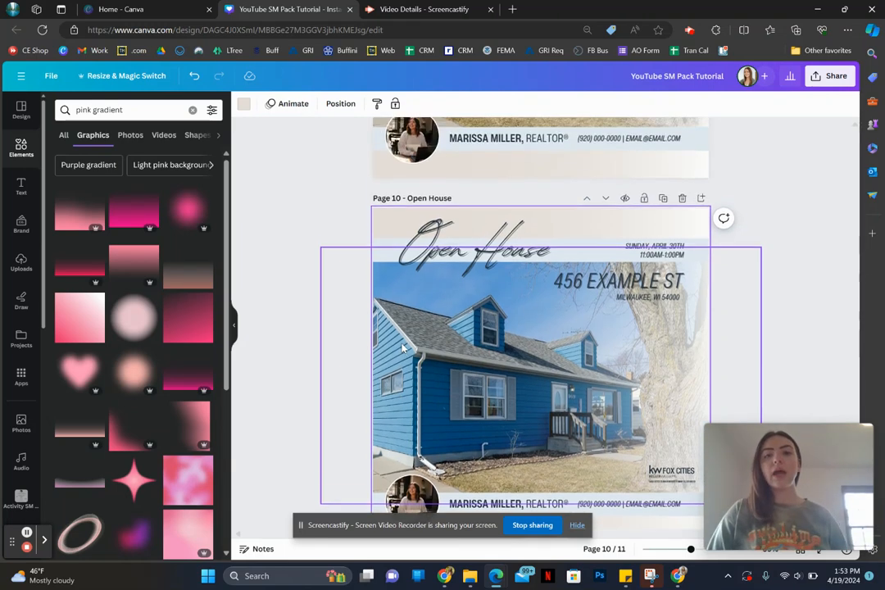
scroll(402, 348, "up", 5)
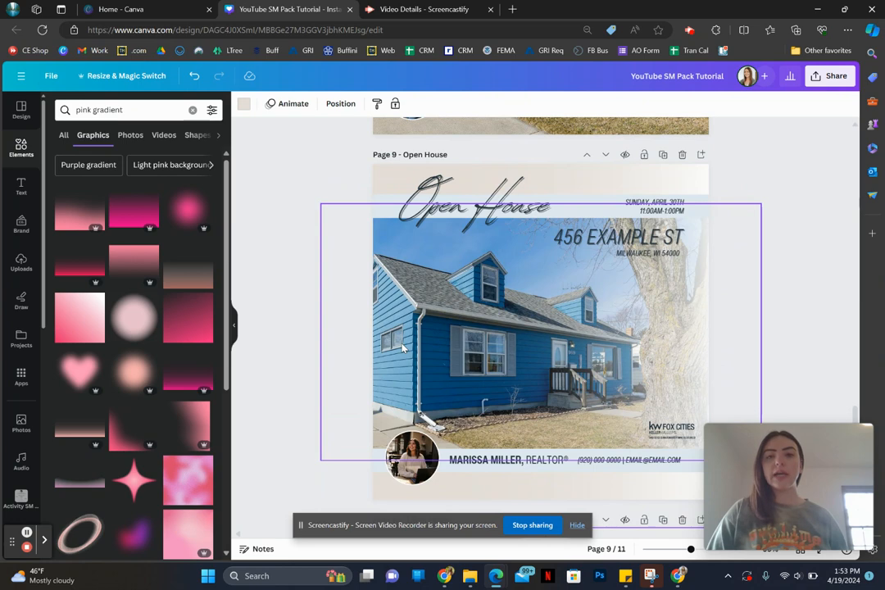
Step: Delete the duplicate Open House page and return to the original on Page 9
scroll(401, 349, "down", 3)
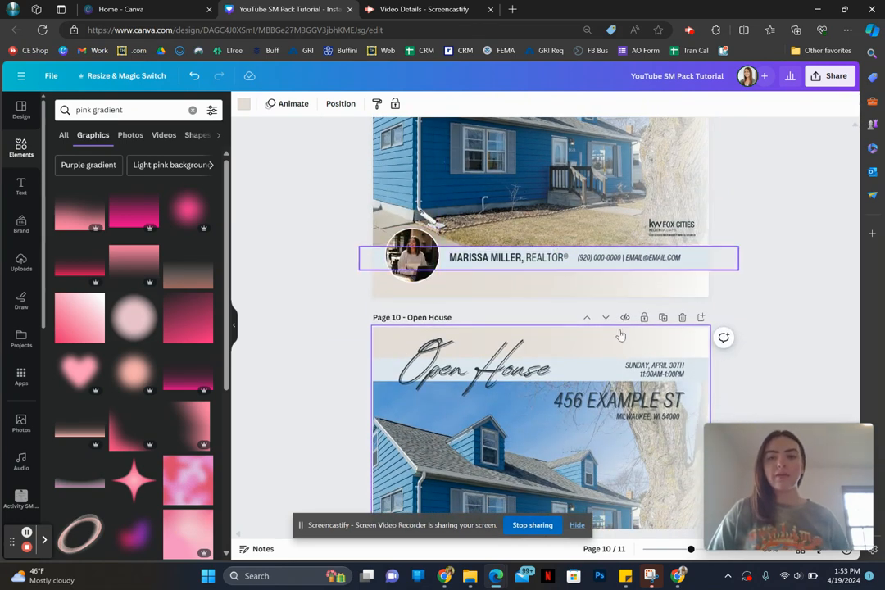
left_click(682, 317)
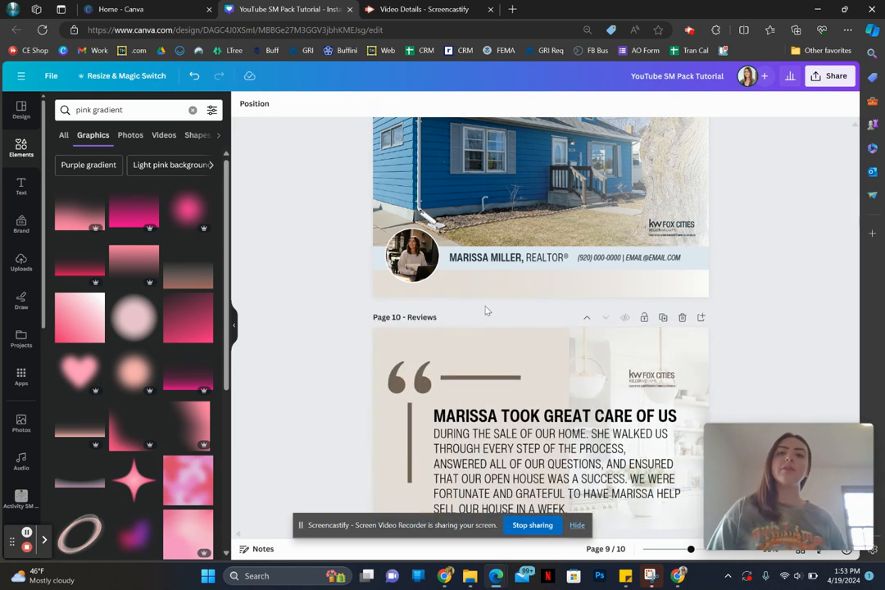
scroll(354, 280, "up", 4)
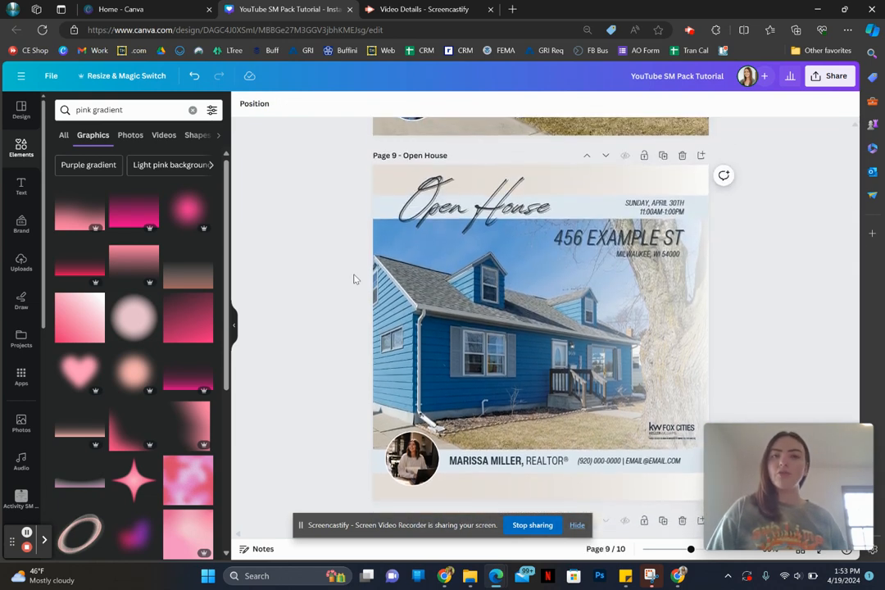